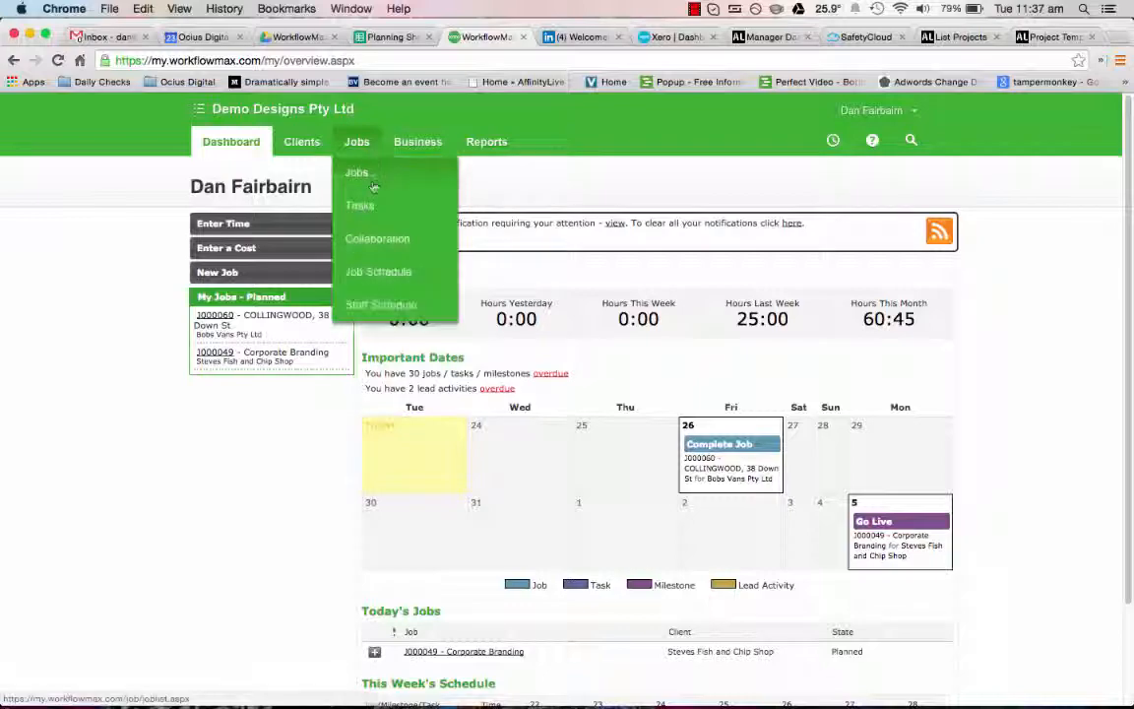
Step: Open the December Brochure job J000057 from the job list and show its financial information
{"action": "left_click", "coordinate": [374, 187]}
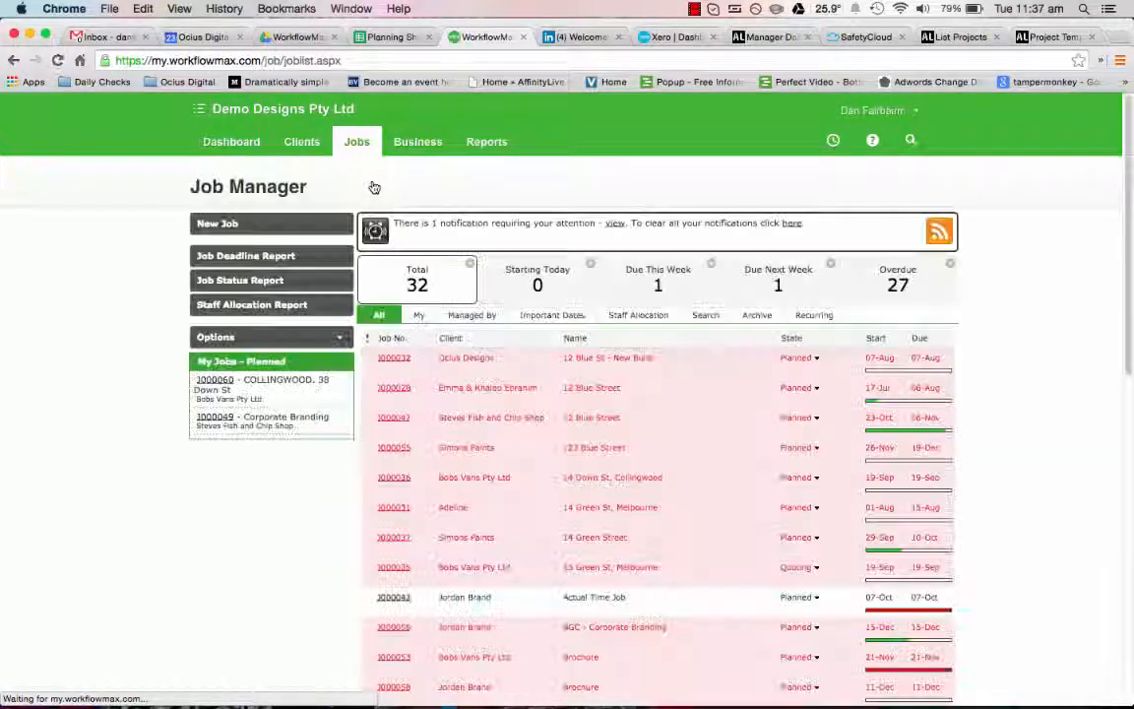
{"action": "scroll", "coordinate": [562, 440], "scroll_direction": "down", "scroll_amount": 3}
{"action": "scroll", "coordinate": [561, 440], "scroll_direction": "down", "scroll_amount": 15}
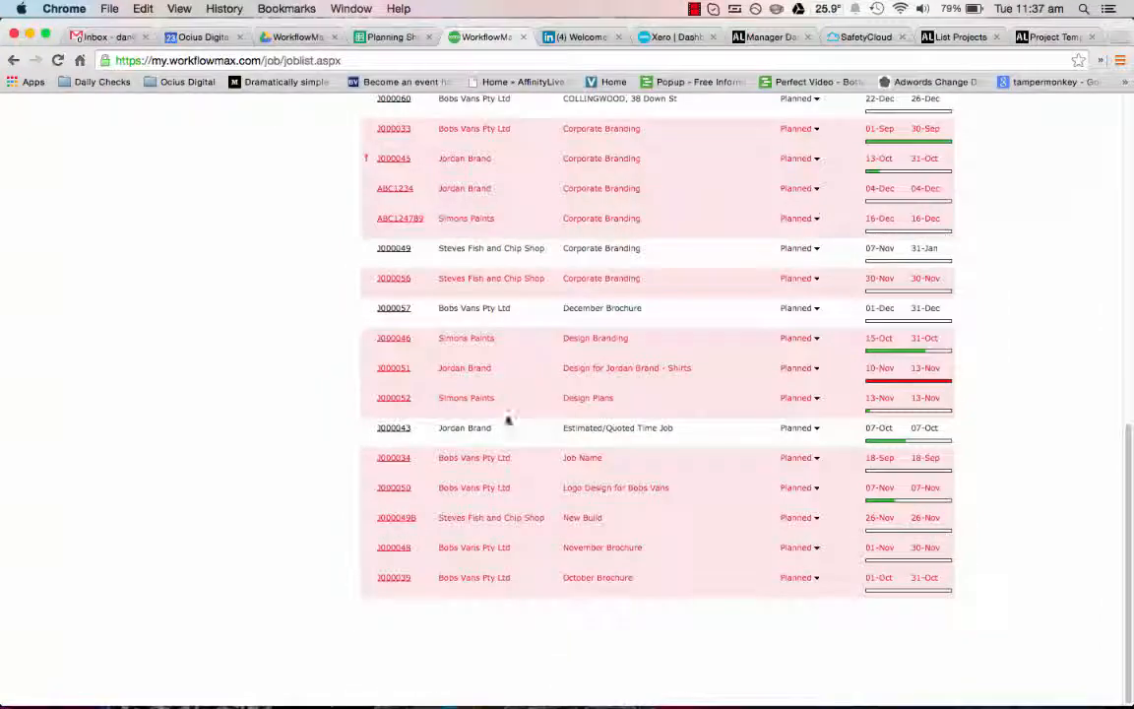
{"action": "left_click", "coordinate": [396, 309]}
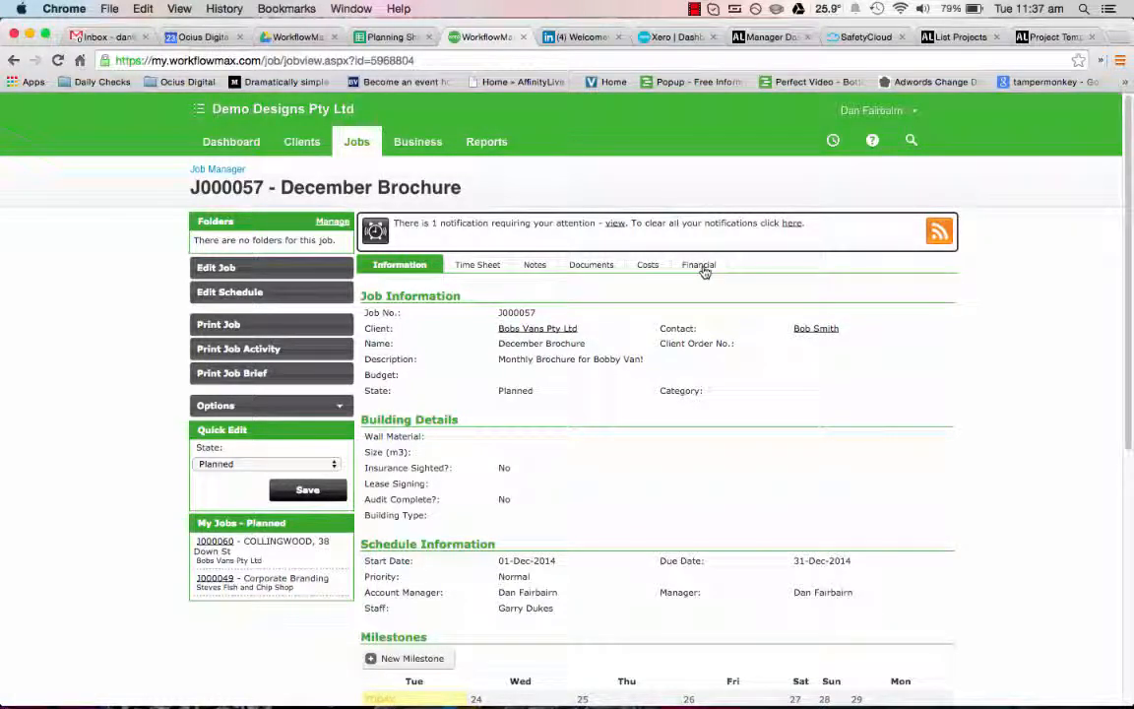
{"action": "left_click", "coordinate": [702, 267]}
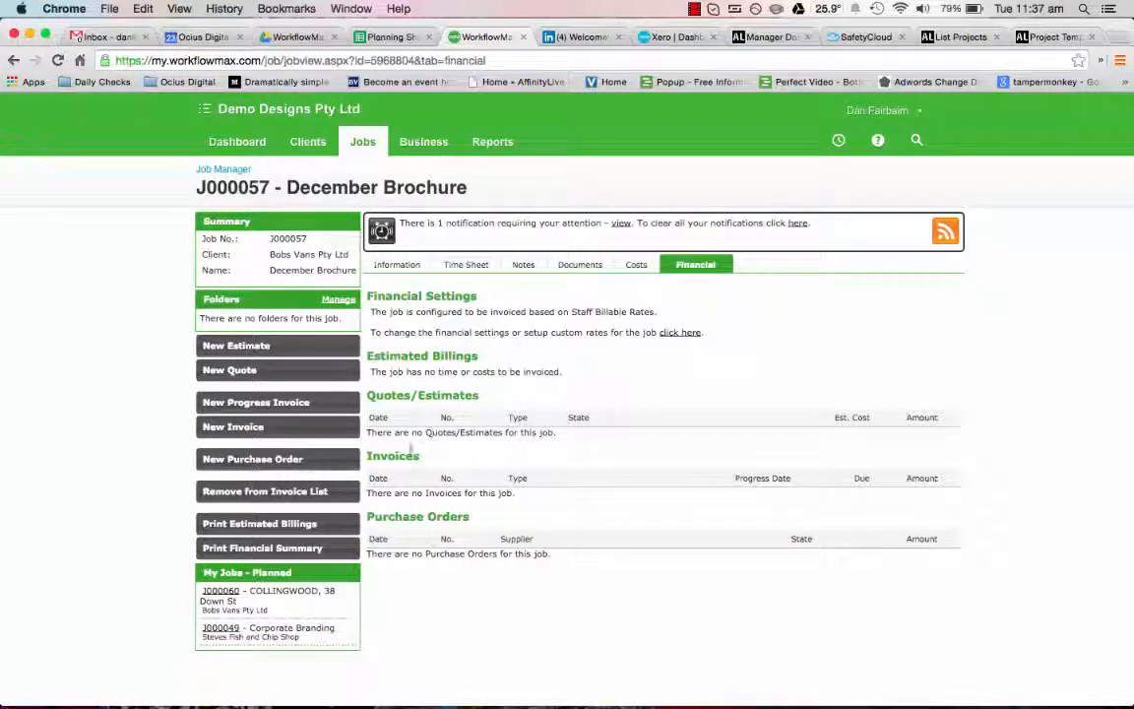
Step: Record and save a 10:00 time sheet entry on the job's Concept task for the staff member assigned to it
{"action": "left_click", "coordinate": [466, 264]}
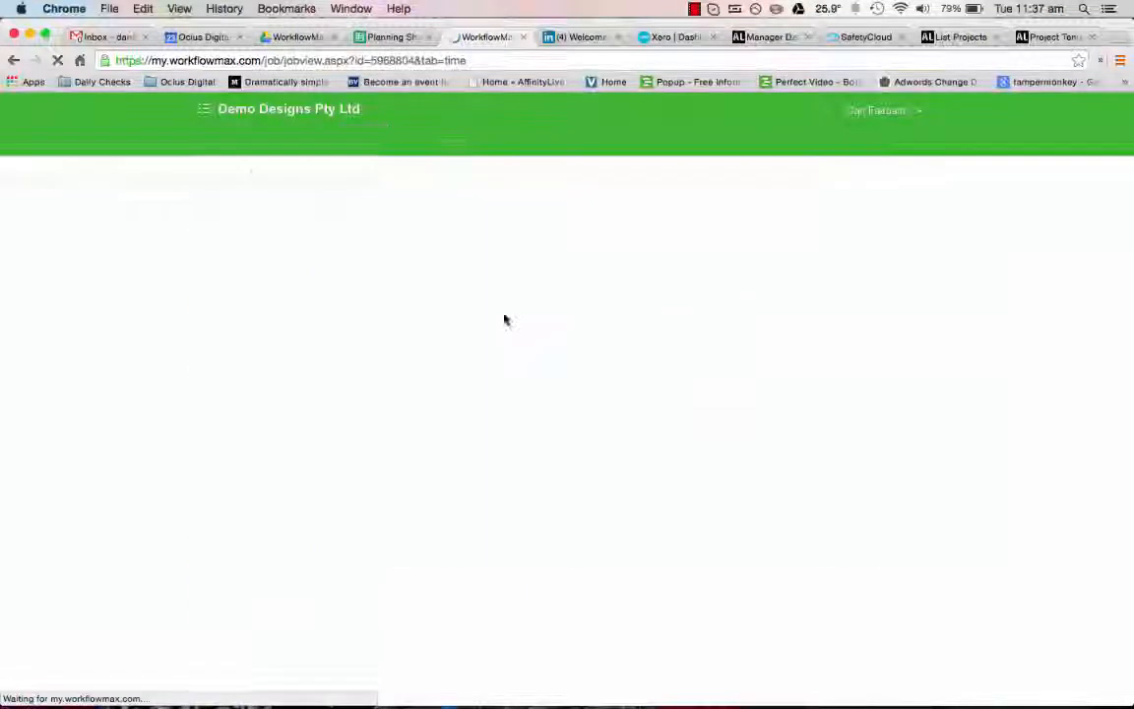
{"action": "left_click", "coordinate": [581, 335]}
{"action": "left_click", "coordinate": [588, 347]}
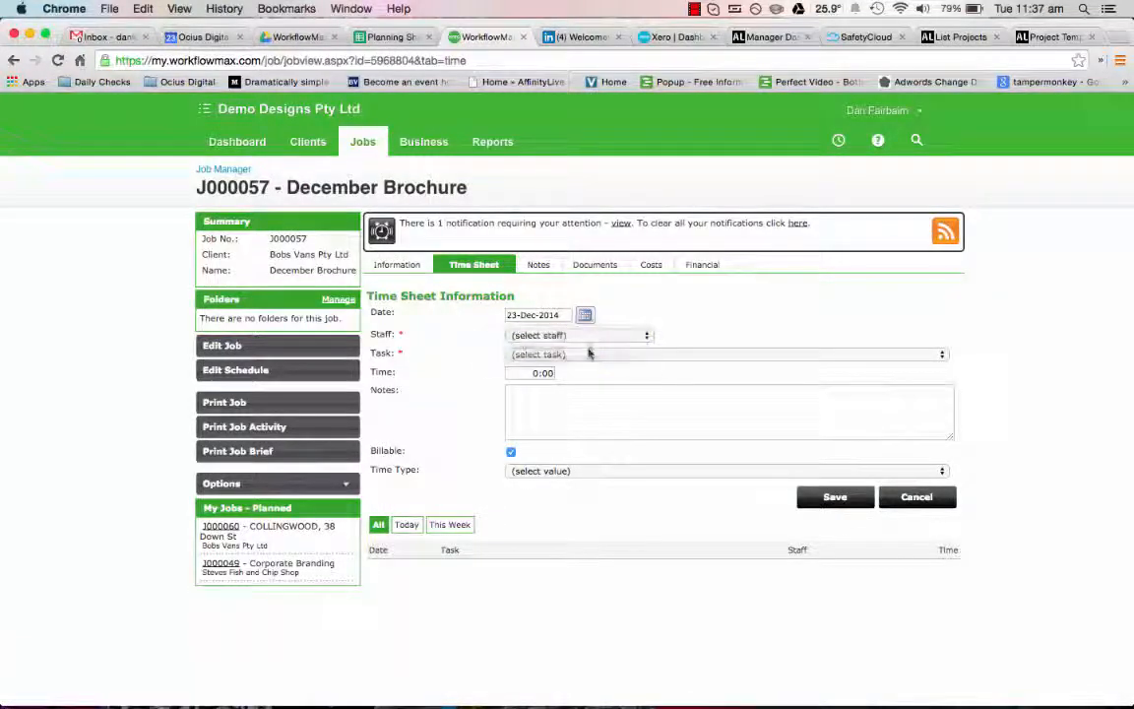
{"action": "left_click", "coordinate": [590, 354]}
{"action": "left_click", "coordinate": [590, 366]}
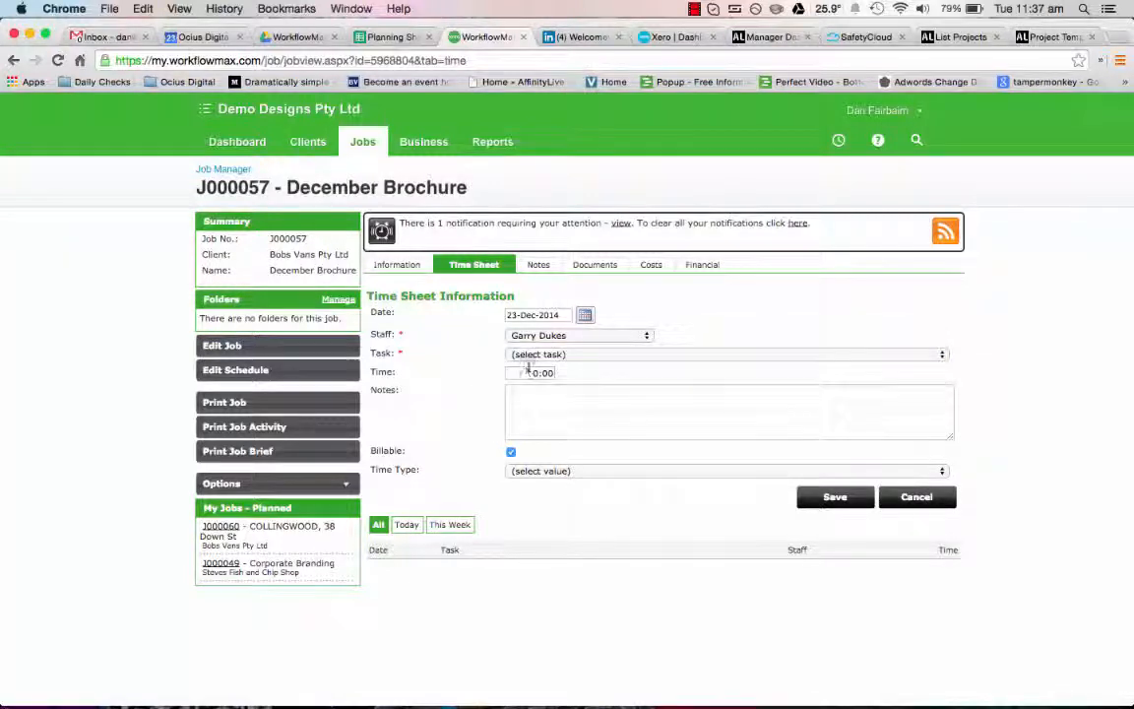
{"action": "type", "text": "1"}
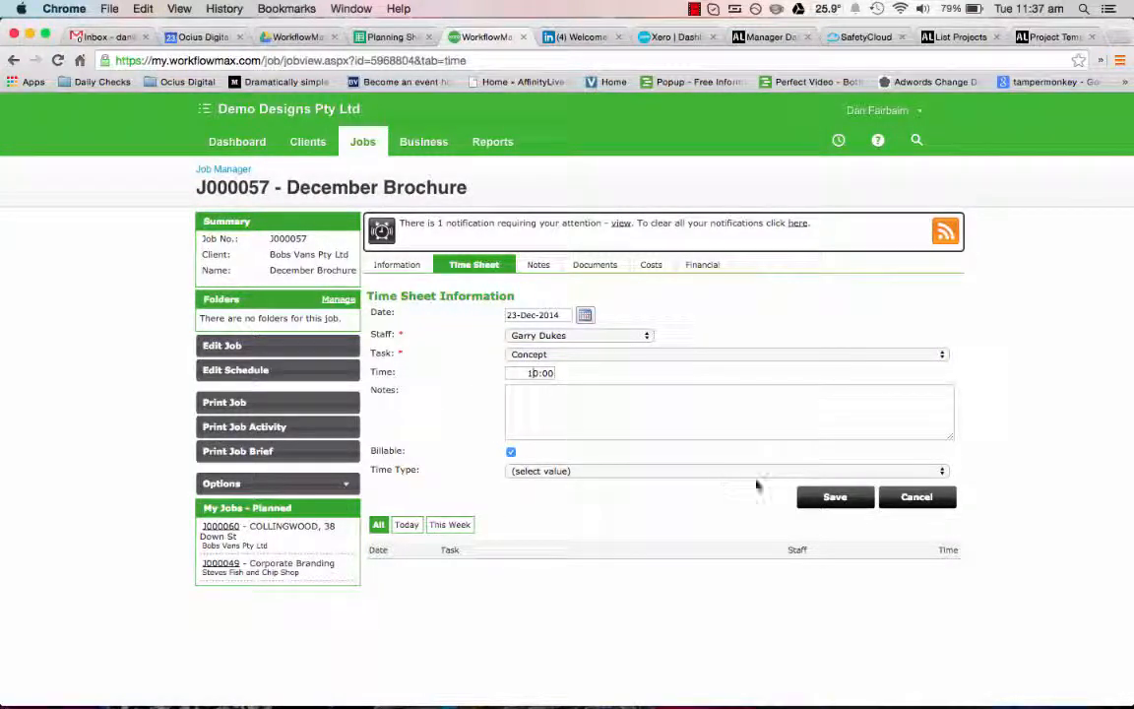
{"action": "left_click", "coordinate": [820, 498]}
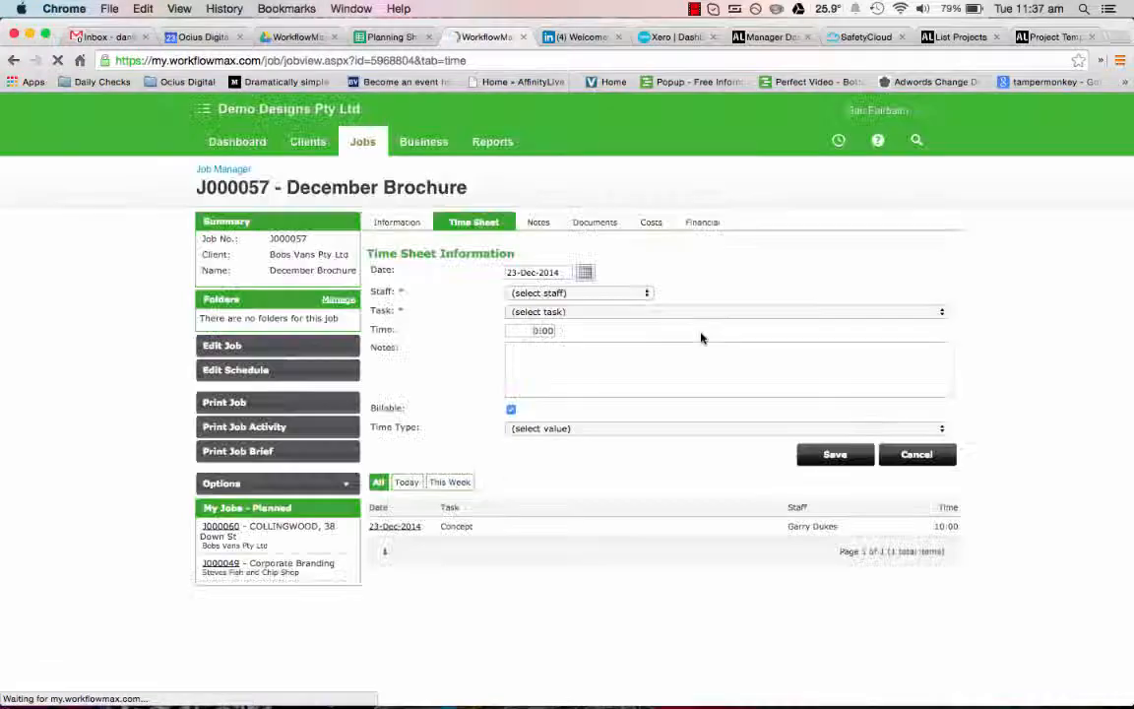
Step: Review the Concept task's time and total in the job's estimated billings
{"action": "left_click", "coordinate": [722, 223]}
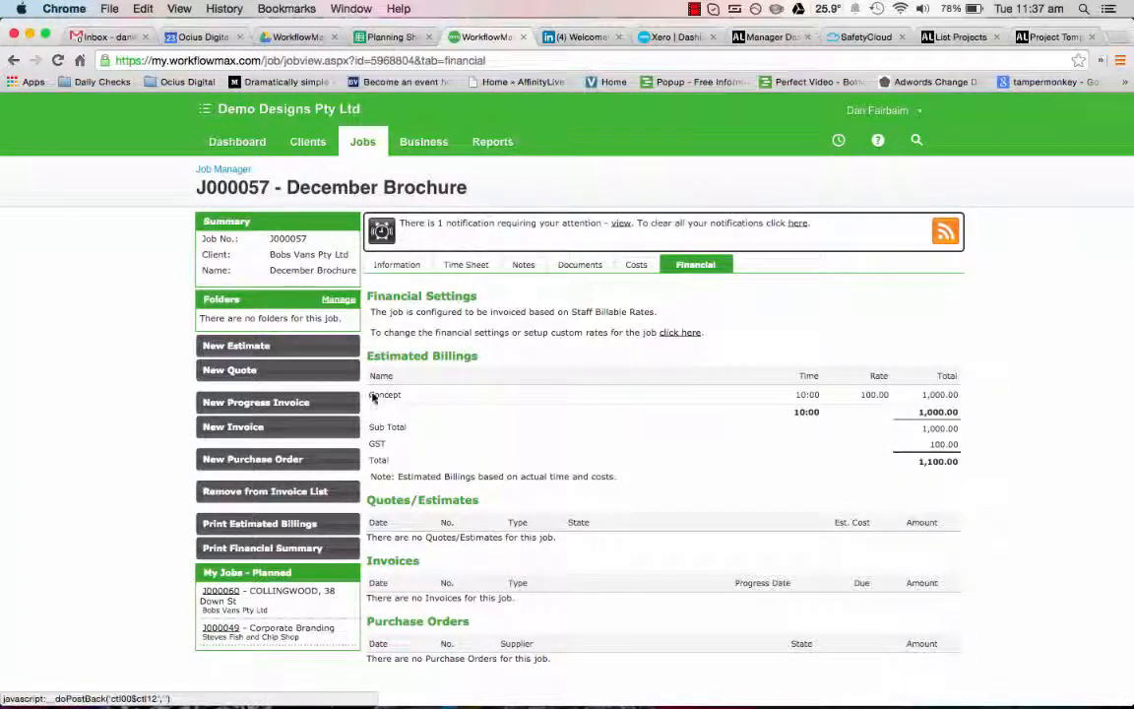
{"action": "left_click_drag", "start_coordinate": [372, 395], "coordinate": [401, 394]}
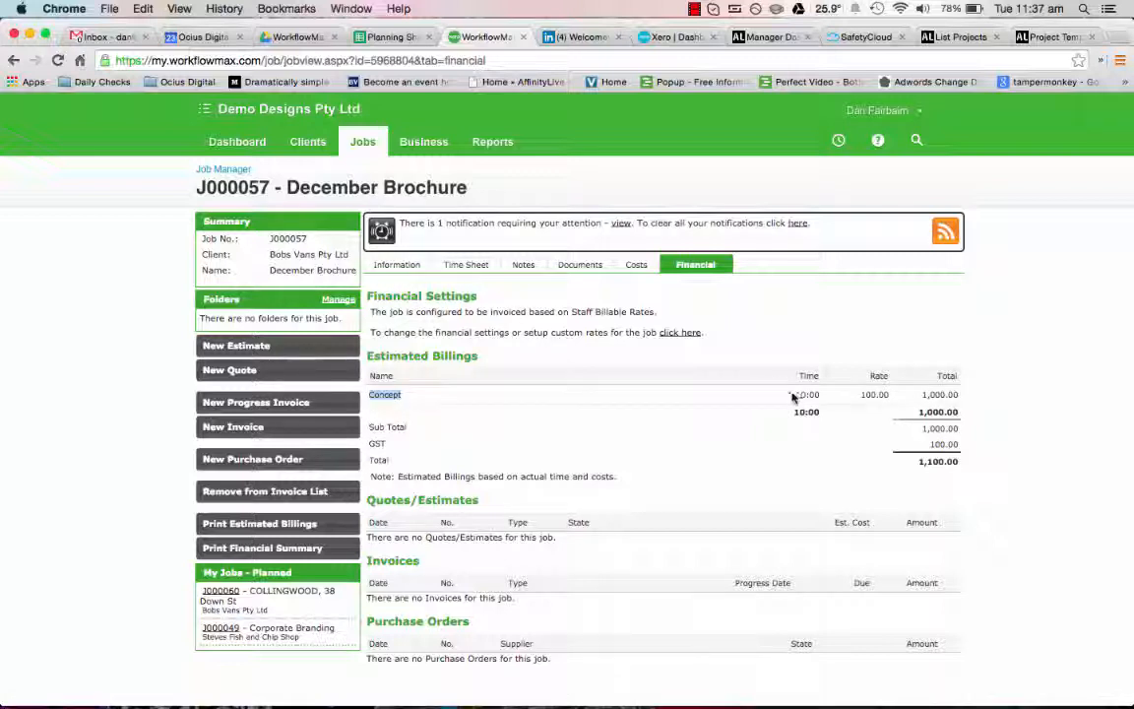
{"action": "left_click_drag", "start_coordinate": [793, 395], "coordinate": [823, 394]}
{"action": "left_click_drag", "start_coordinate": [920, 395], "coordinate": [963, 397]}
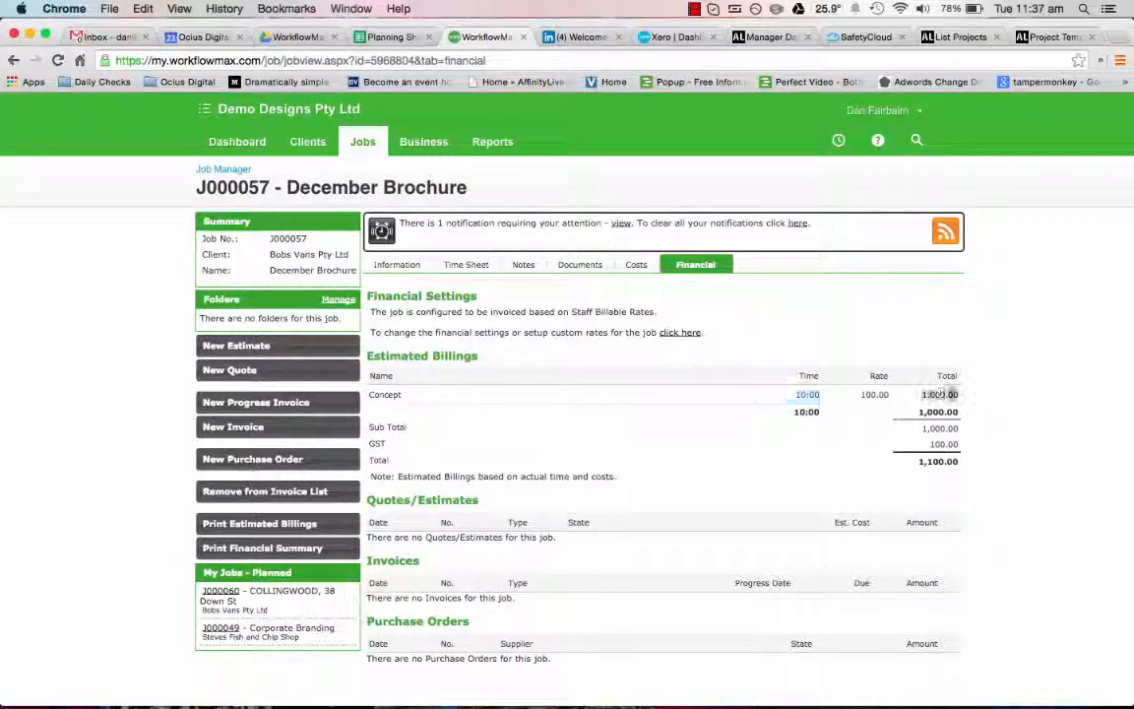
{"action": "left_click", "coordinate": [685, 484]}
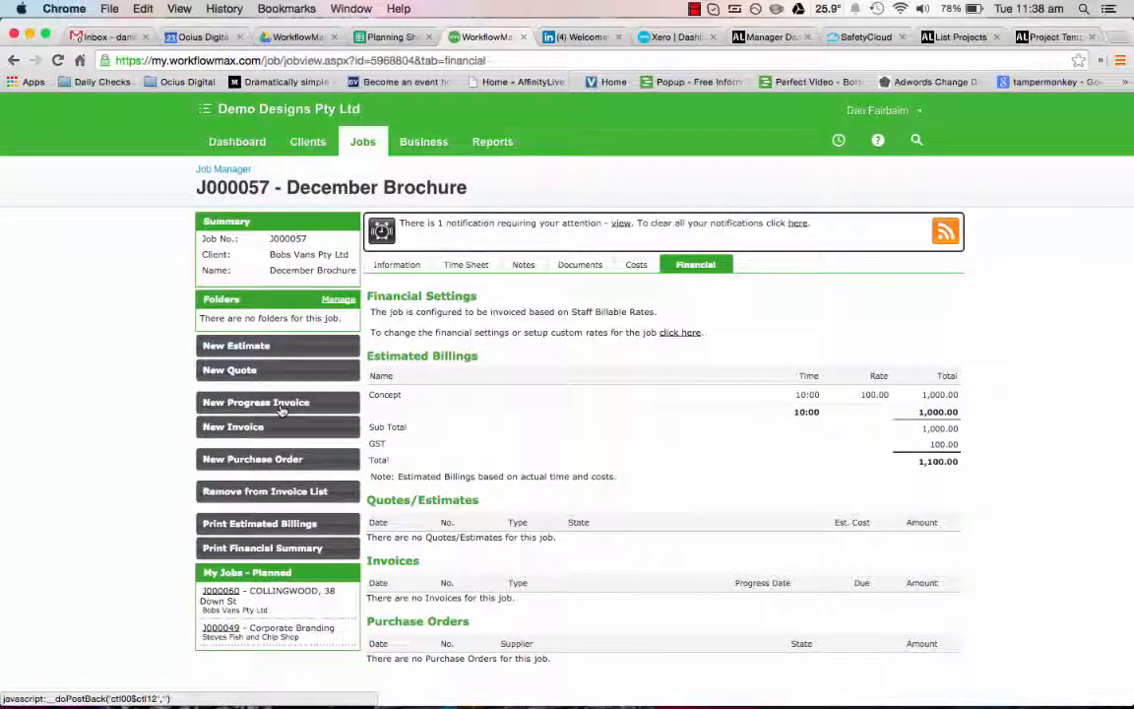
Step: Start a new progress invoice for the December Brochure job and set the Skype status to Do Not Disturb
{"action": "left_click", "coordinate": [282, 410]}
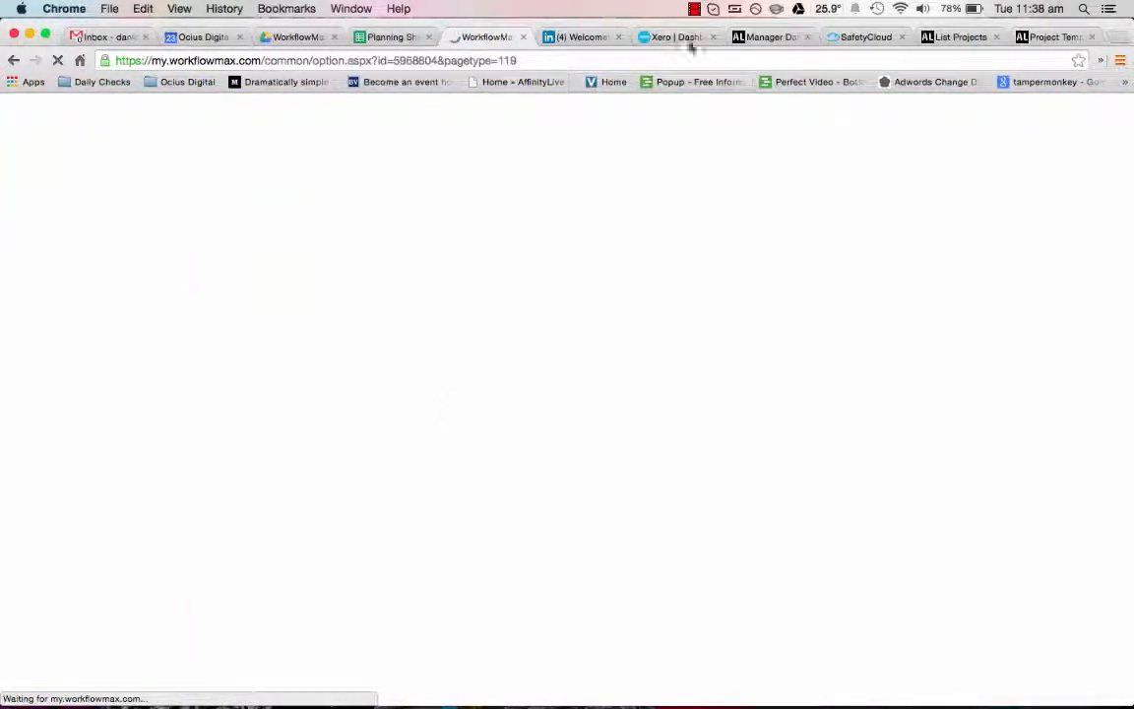
{"action": "left_click", "coordinate": [713, 9]}
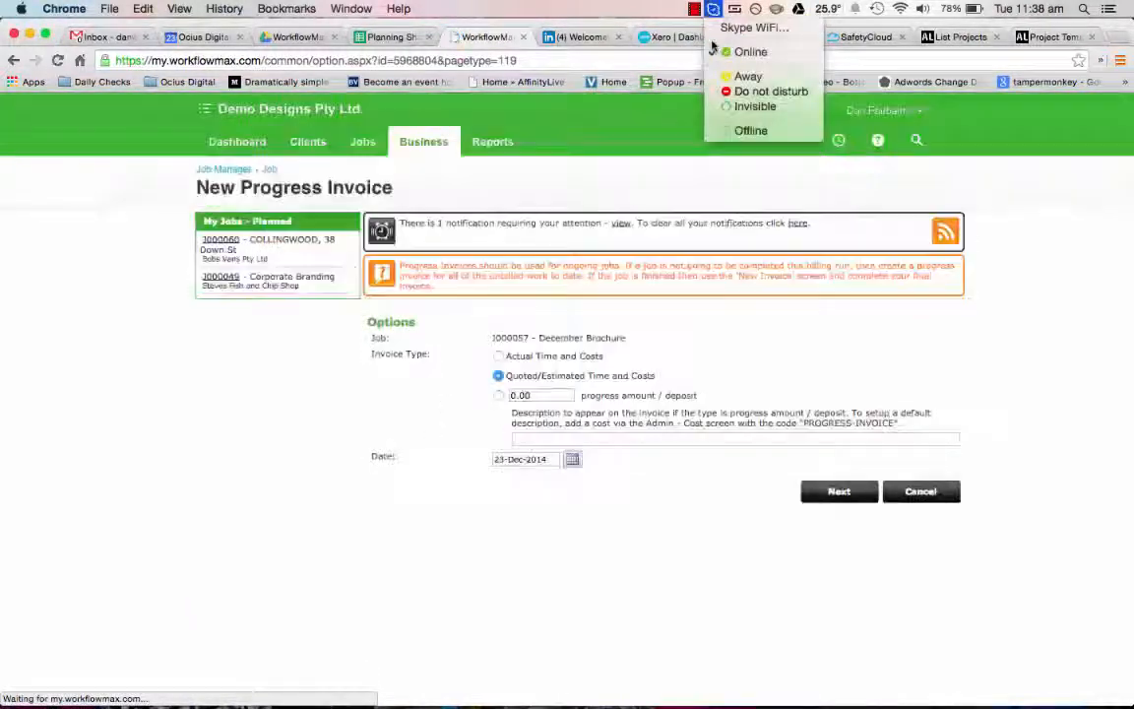
{"action": "left_click", "coordinate": [749, 91]}
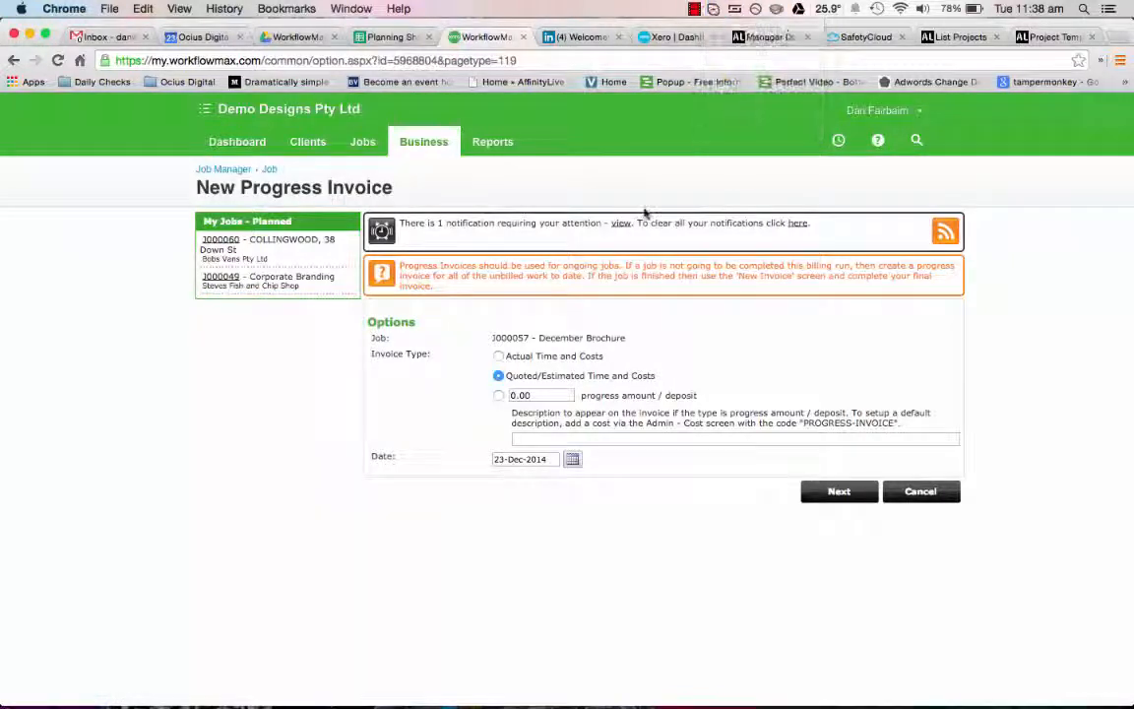
Step: Try the different invoice types, ending with a progress amount of 250.00
{"action": "left_click", "coordinate": [499, 357]}
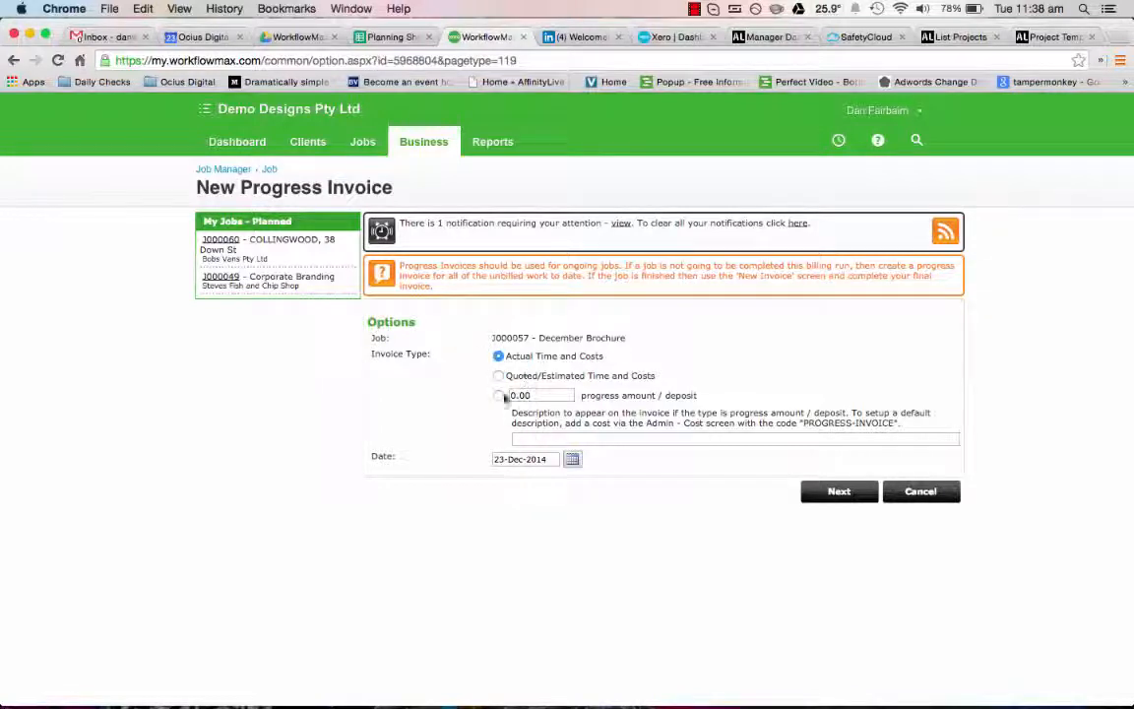
{"action": "left_click", "coordinate": [509, 378]}
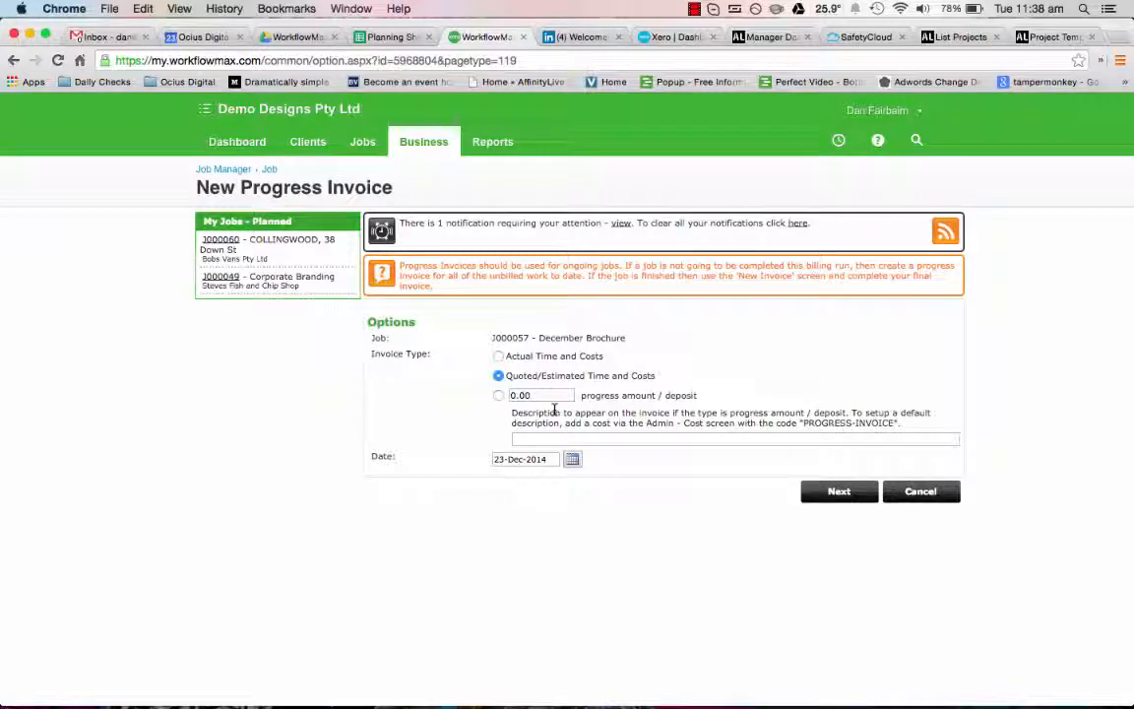
{"action": "left_click", "coordinate": [500, 396]}
{"action": "type", "text": "5"}
Step: Set the invoice type to Actual Time and Costs and generate the progress invoice
{"action": "left_click", "coordinate": [498, 357]}
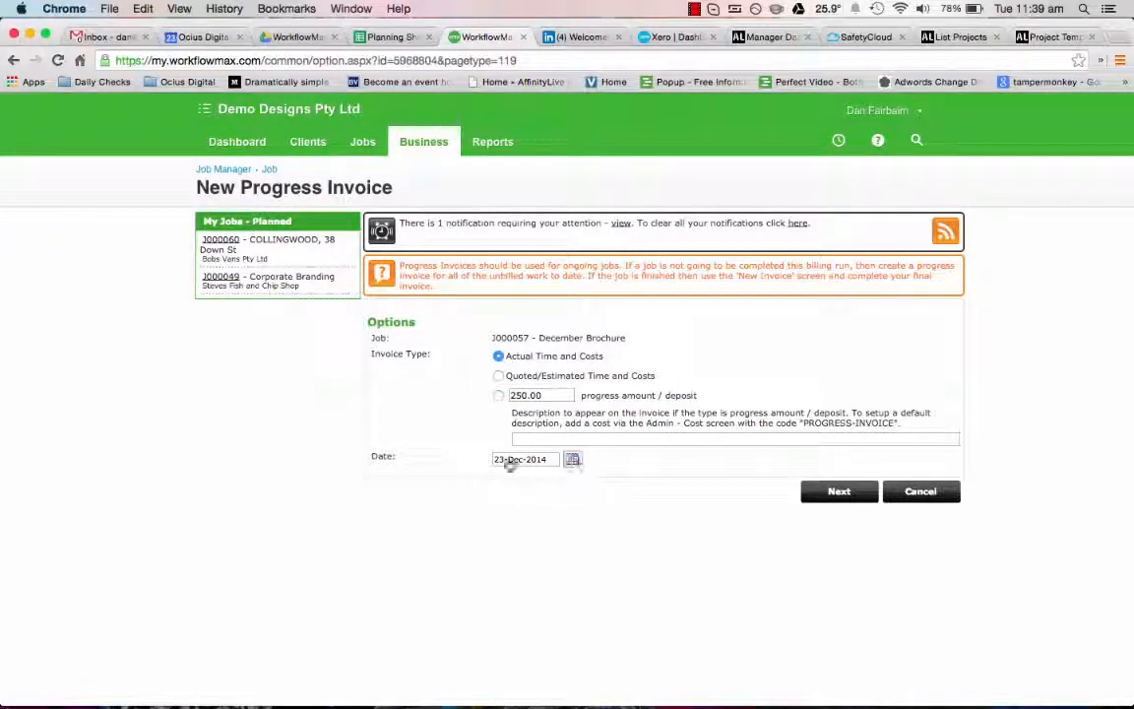
{"action": "left_click", "coordinate": [849, 497]}
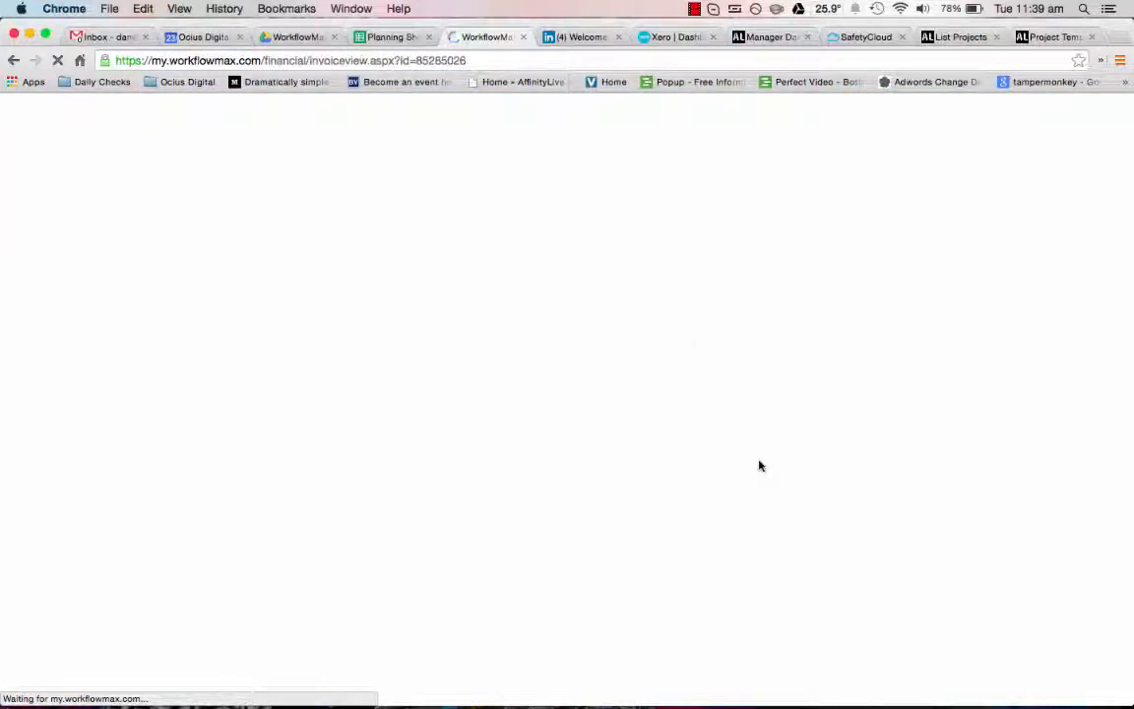
Step: Check the progress invoice's tasks, costs and summary, and approve it for printing
{"action": "scroll", "coordinate": [719, 463], "scroll_direction": "down", "scroll_amount": 2}
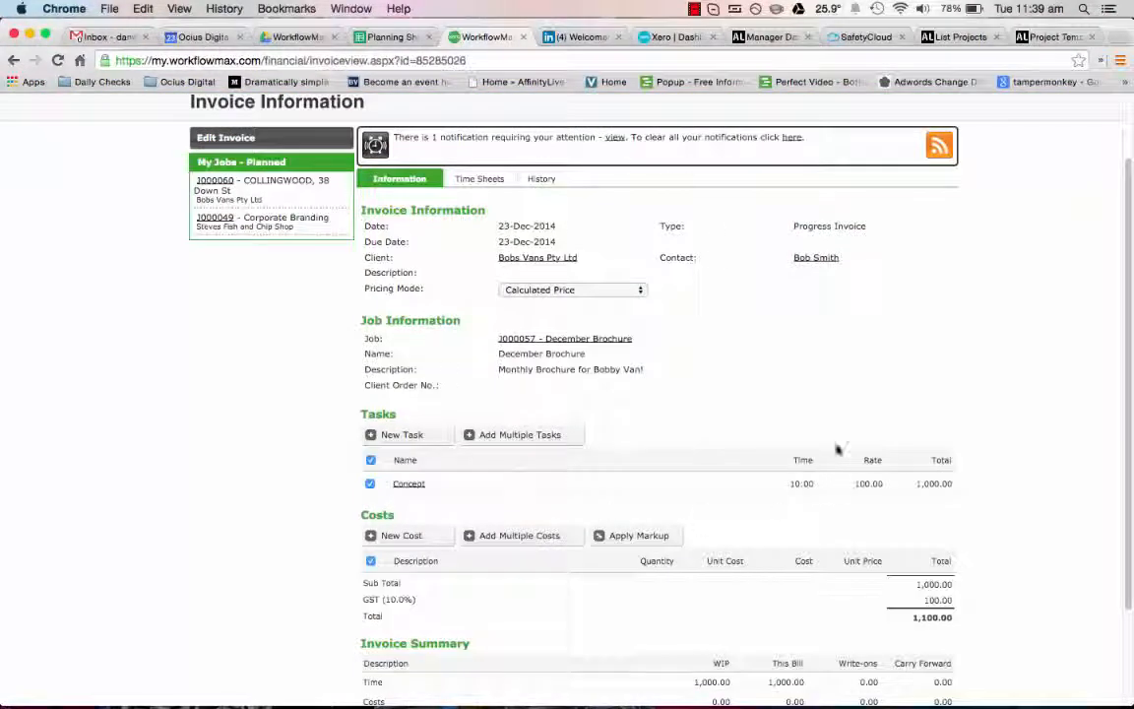
{"action": "scroll", "coordinate": [445, 292], "scroll_direction": "down", "scroll_amount": 1}
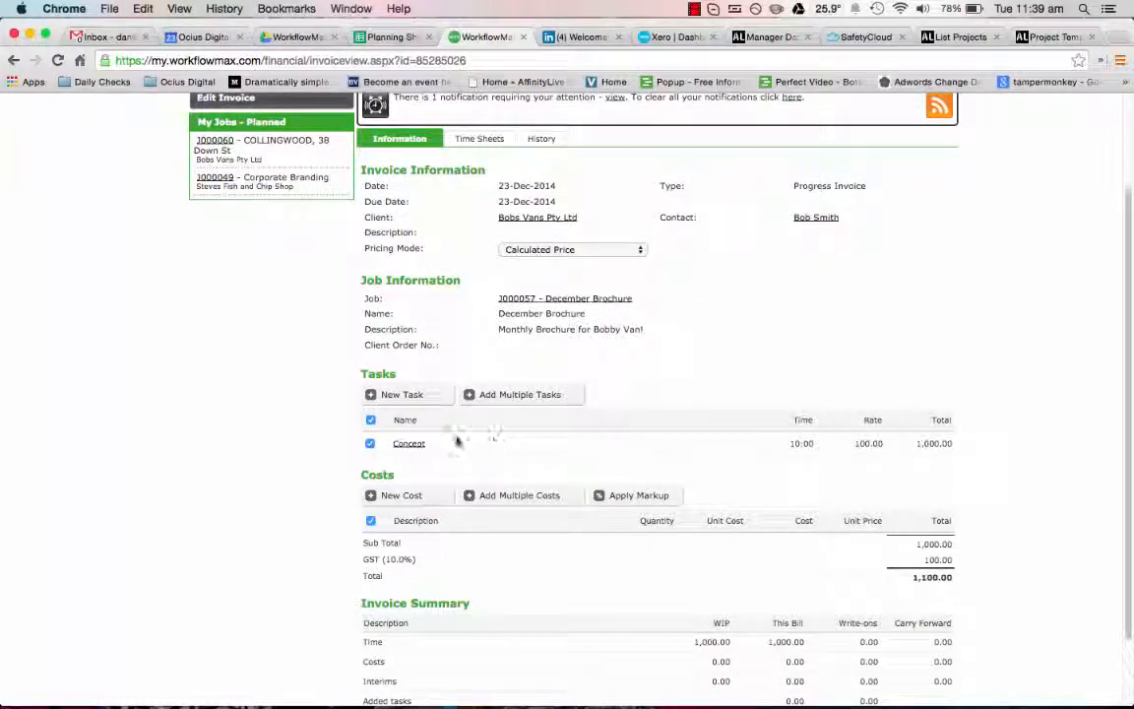
{"action": "scroll", "coordinate": [590, 570], "scroll_direction": "down", "scroll_amount": 2}
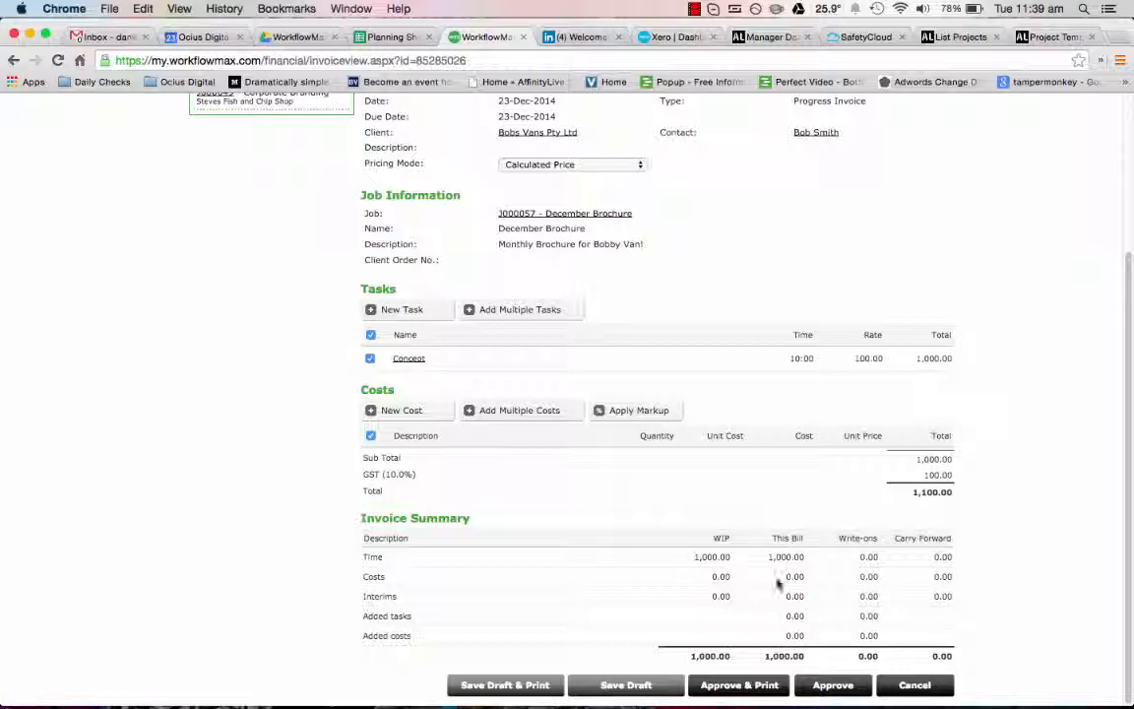
{"action": "scroll", "coordinate": [782, 571], "scroll_direction": "up", "scroll_amount": 5}
{"action": "scroll", "coordinate": [793, 554], "scroll_direction": "down", "scroll_amount": 5}
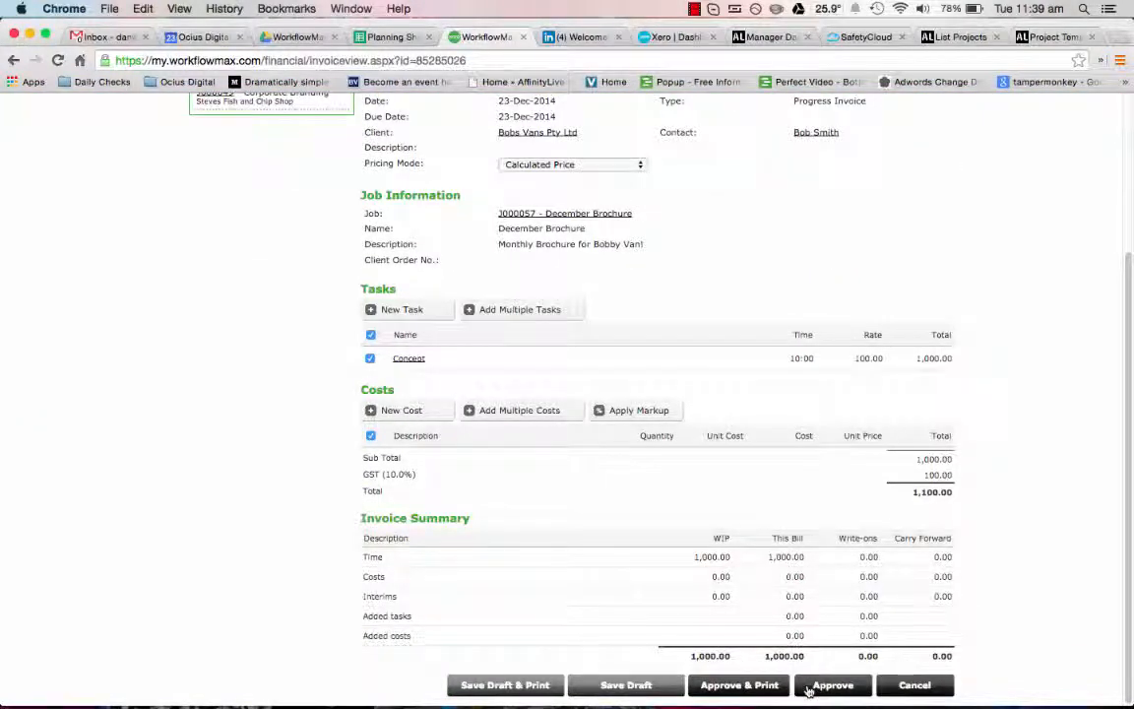
{"action": "left_click", "coordinate": [807, 688]}
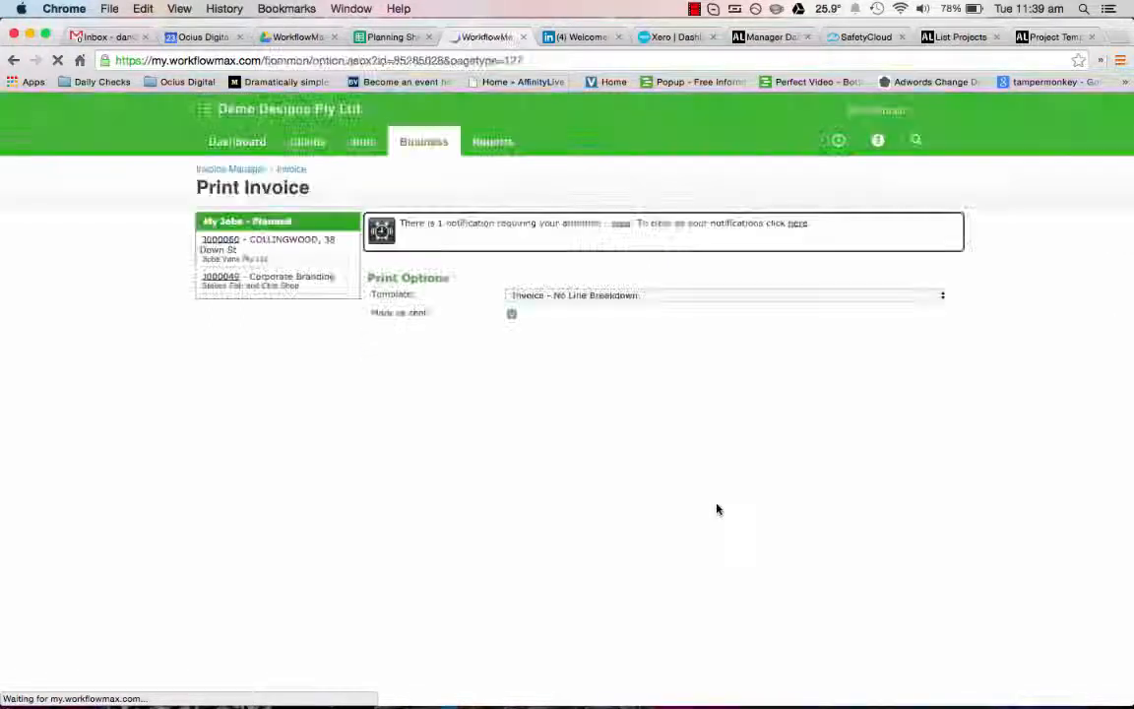
Step: Produce the printable invoice with the Invoice - Full Breakdown template, look it over and open its email form
{"action": "left_click", "coordinate": [572, 295]}
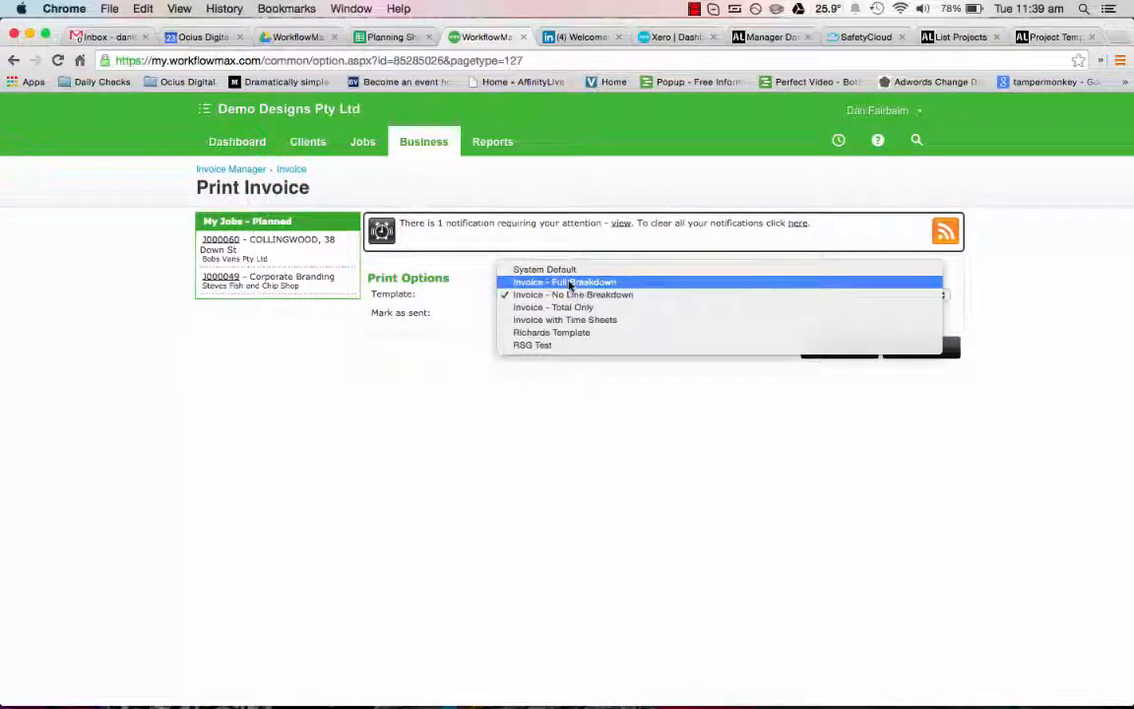
{"action": "left_click", "coordinate": [563, 283]}
{"action": "left_click", "coordinate": [837, 350]}
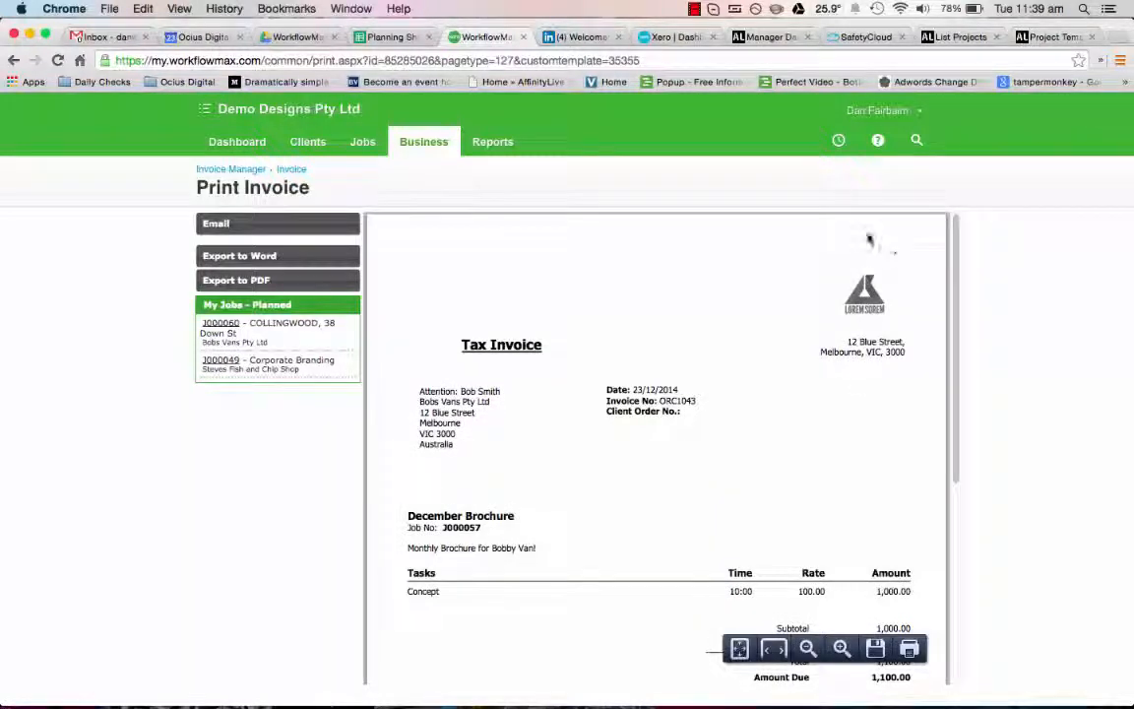
{"action": "scroll", "coordinate": [761, 372], "scroll_direction": "down", "scroll_amount": 2}
{"action": "scroll", "coordinate": [458, 332], "scroll_direction": "down", "scroll_amount": 2}
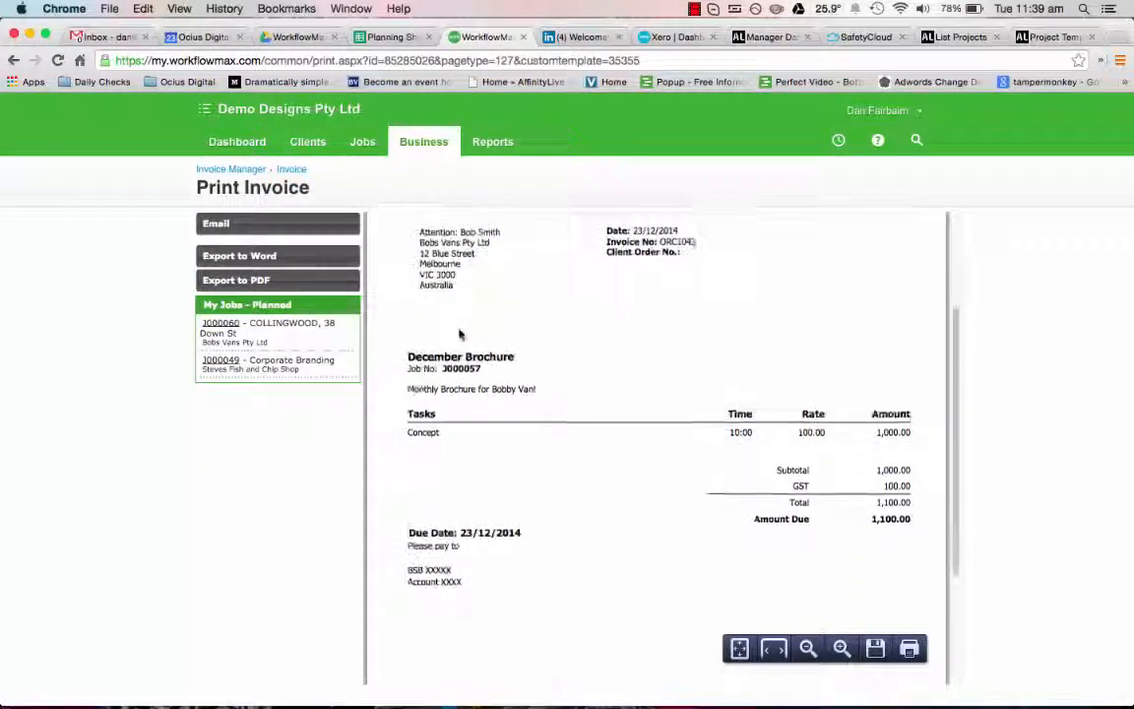
{"action": "scroll", "coordinate": [735, 430], "scroll_direction": "up", "scroll_amount": 4}
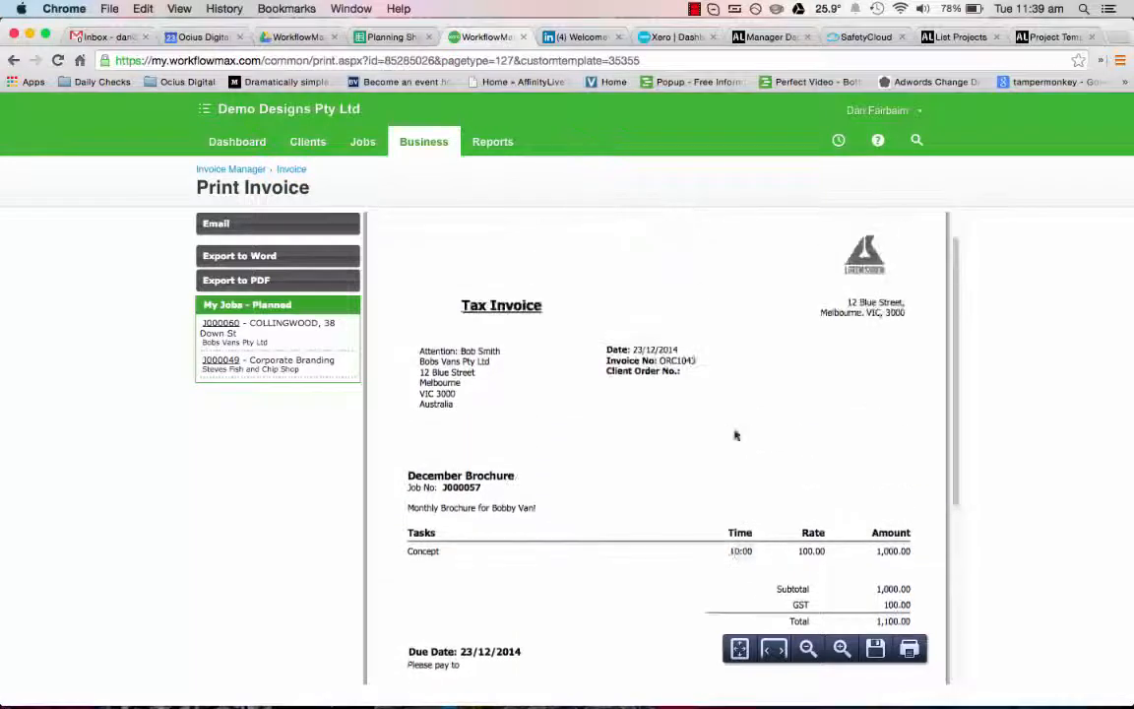
{"action": "left_click", "coordinate": [264, 223]}
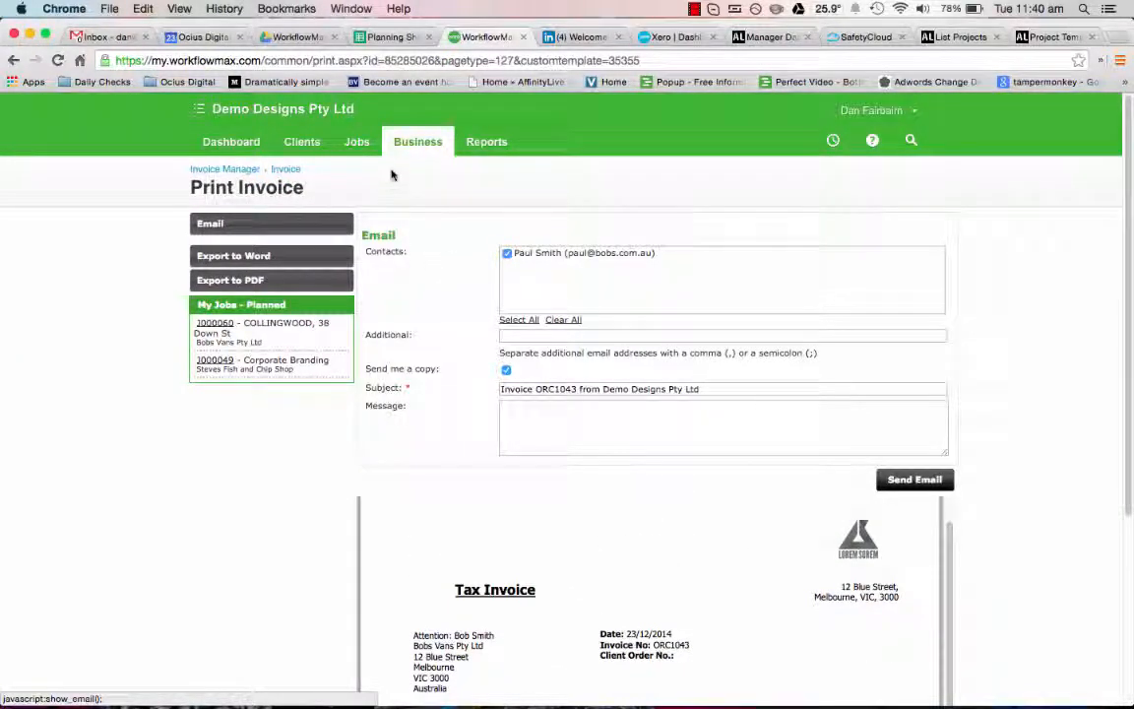
Step: Open the invoice manager and start a new progress invoice
{"action": "mouse_move", "coordinate": [418, 141]}
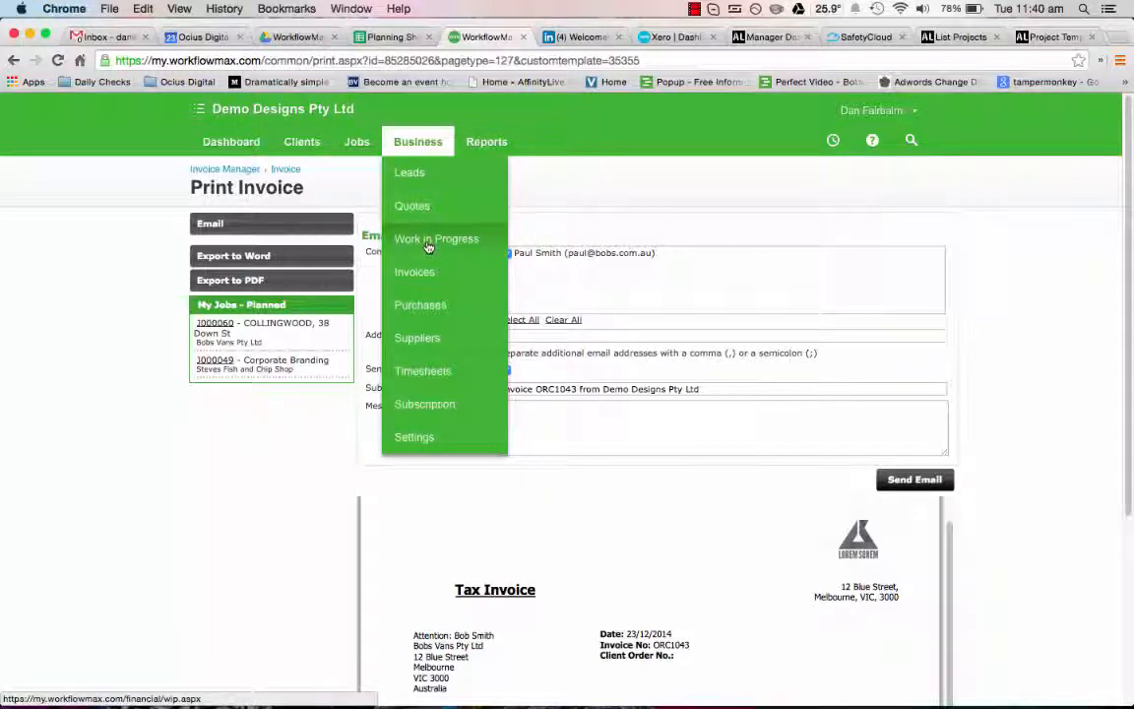
{"action": "left_click", "coordinate": [429, 283]}
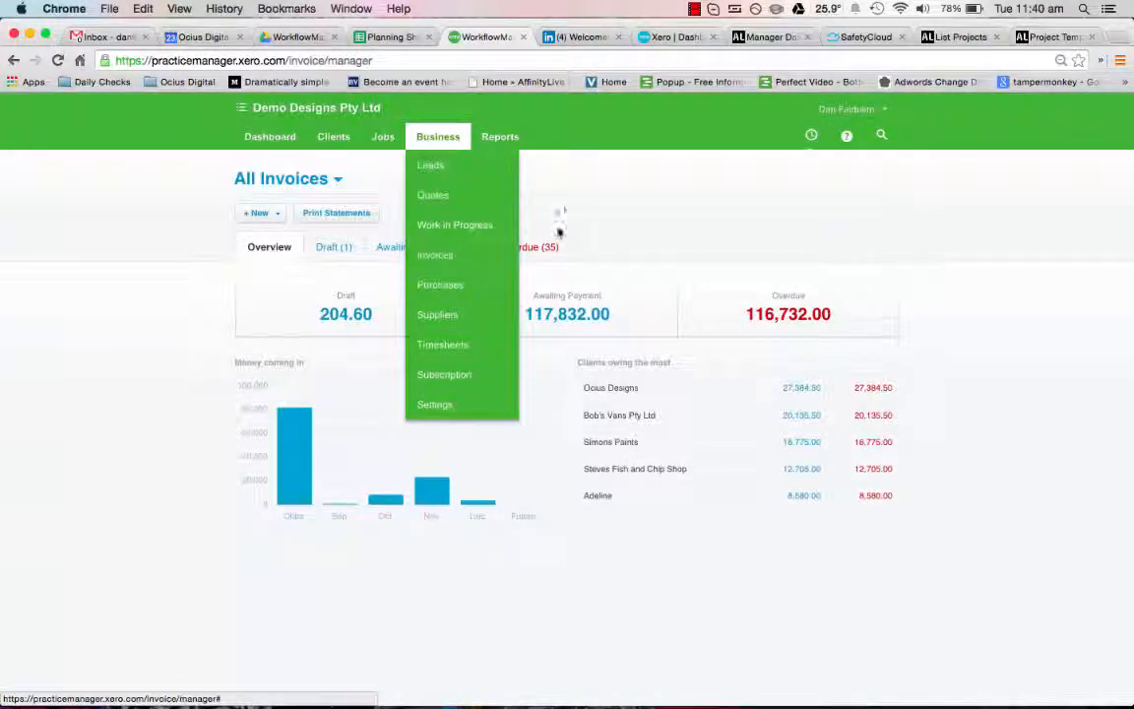
{"action": "left_click", "coordinate": [281, 214]}
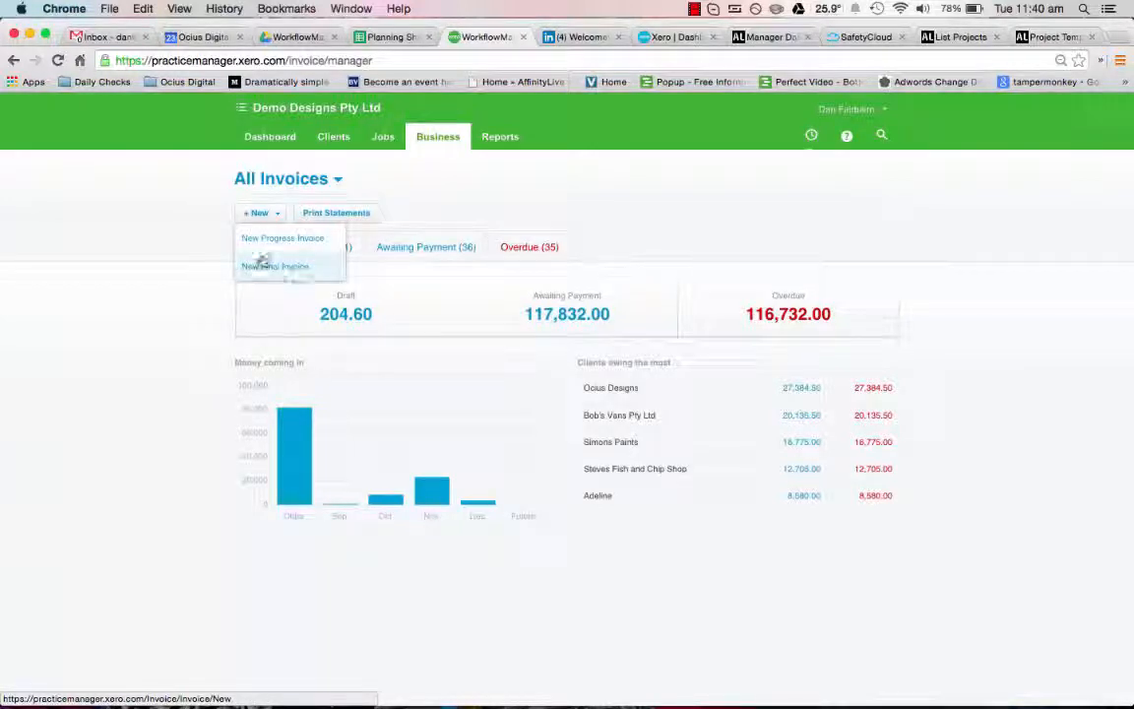
{"action": "left_click", "coordinate": [270, 243]}
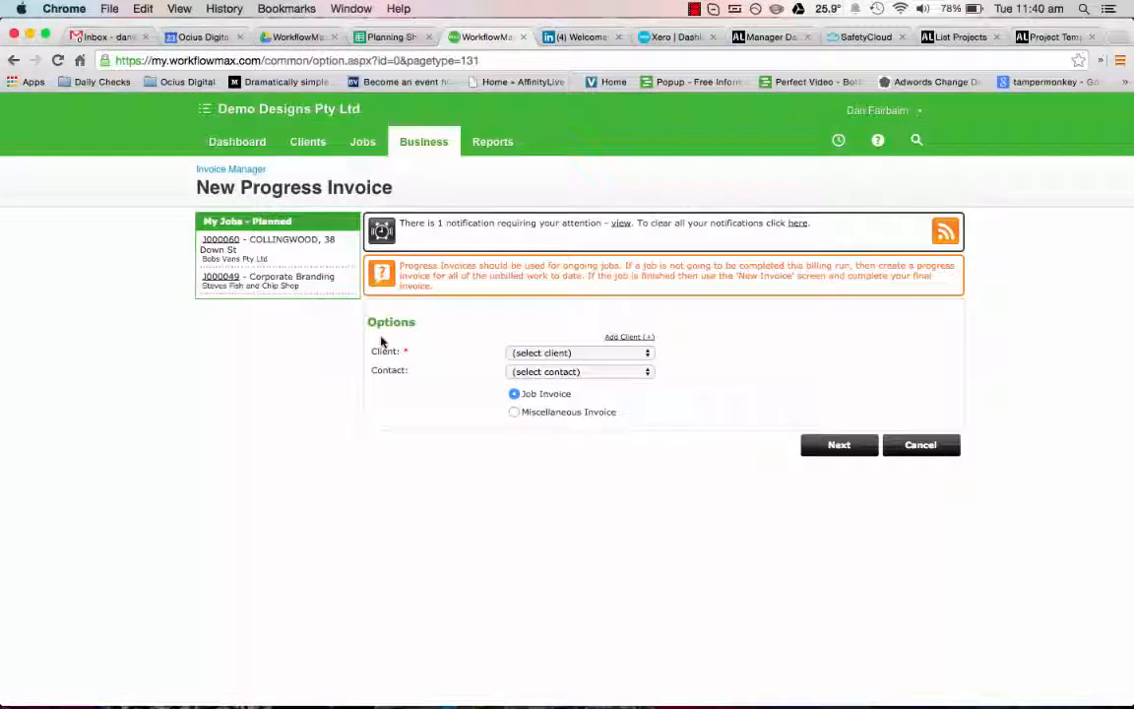
Step: Set the client to Bobs Vans Pty Ltd, choose its contact person and continue with a job invoice
{"action": "left_click", "coordinate": [538, 352]}
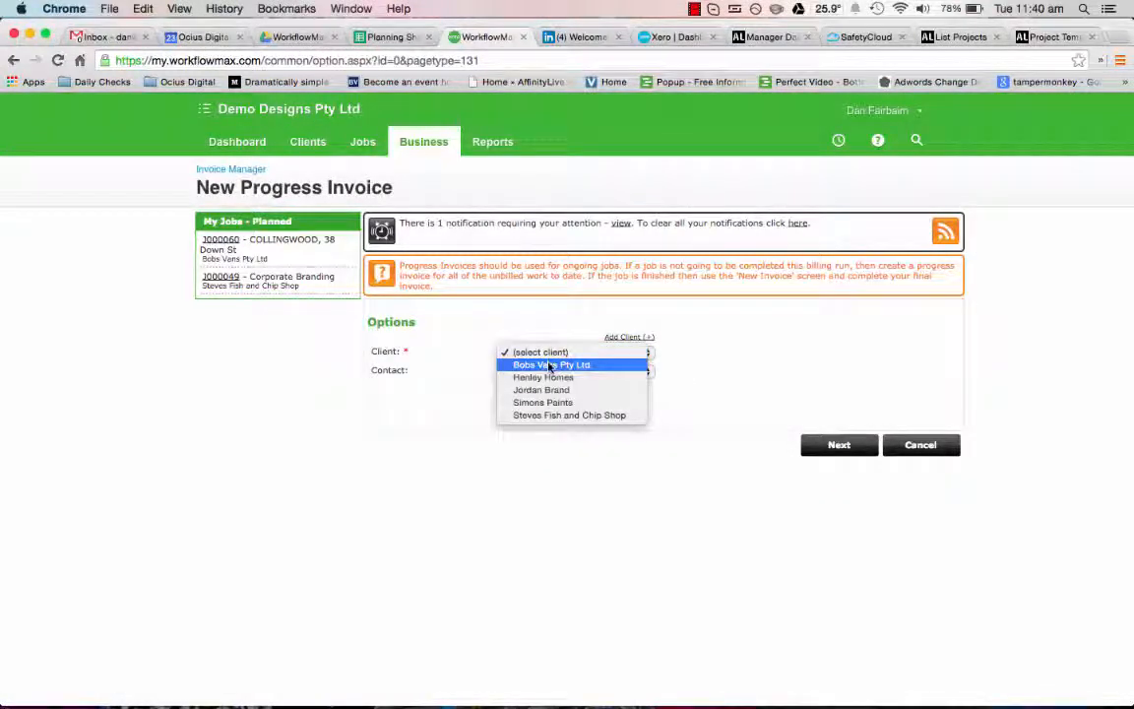
{"action": "left_click", "coordinate": [550, 365]}
{"action": "left_click", "coordinate": [556, 353]}
{"action": "left_click", "coordinate": [665, 372]}
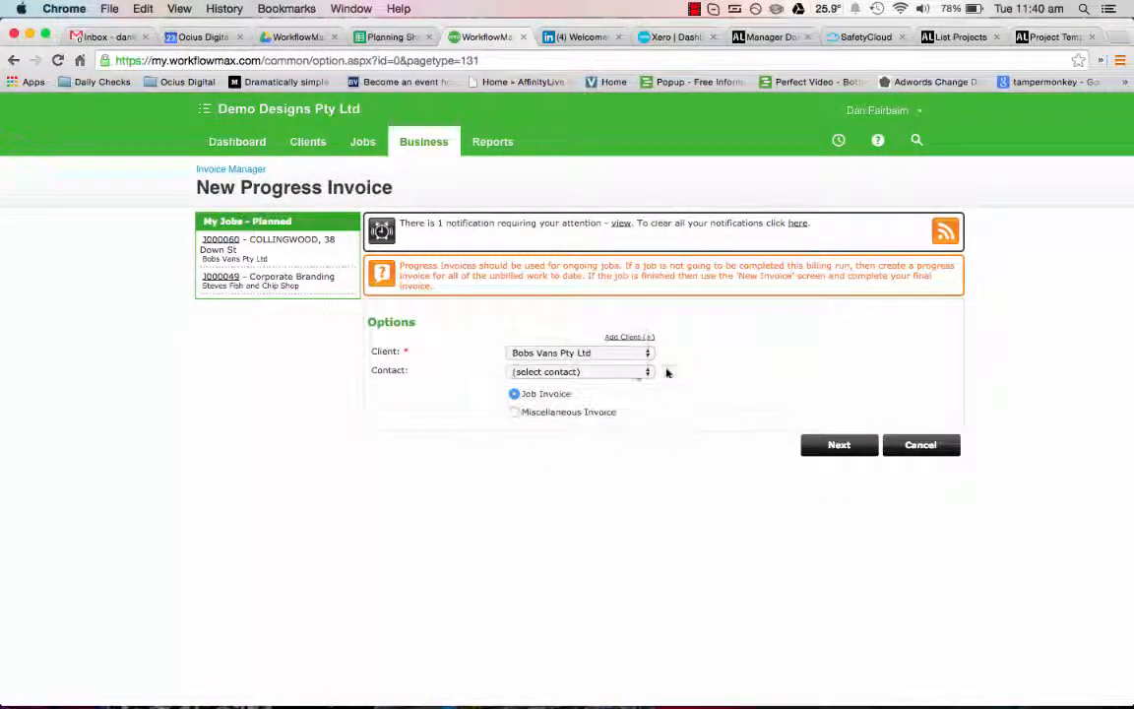
{"action": "left_click", "coordinate": [607, 372]}
{"action": "left_click", "coordinate": [602, 382]}
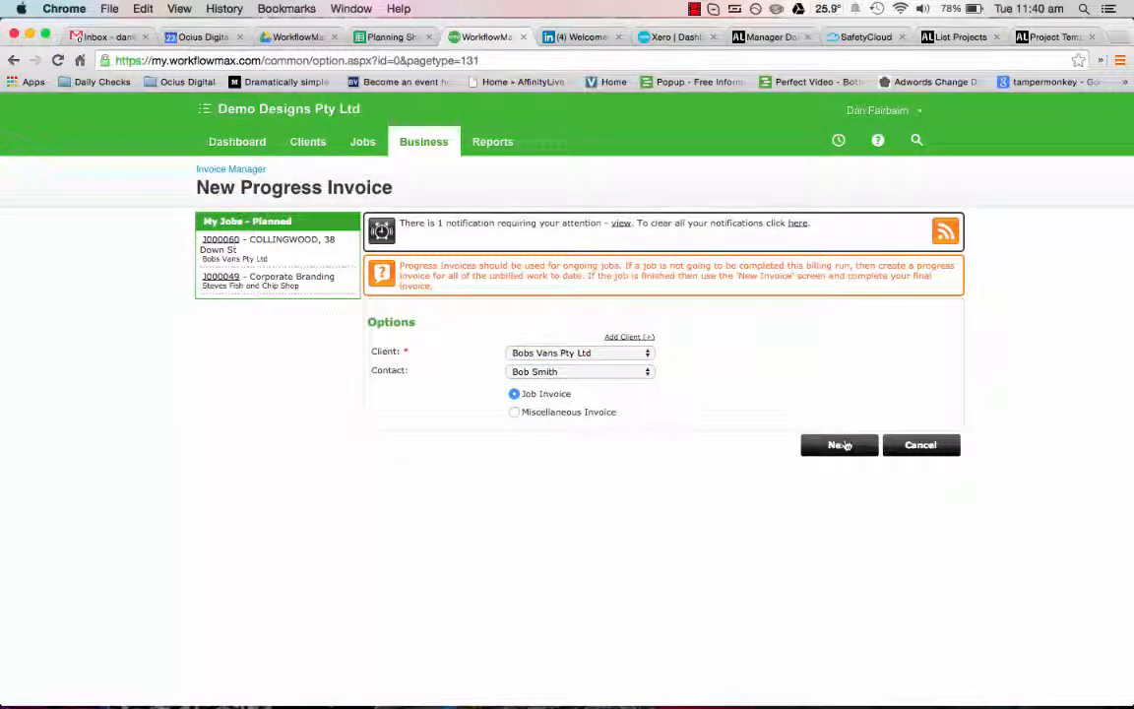
{"action": "left_click", "coordinate": [845, 445]}
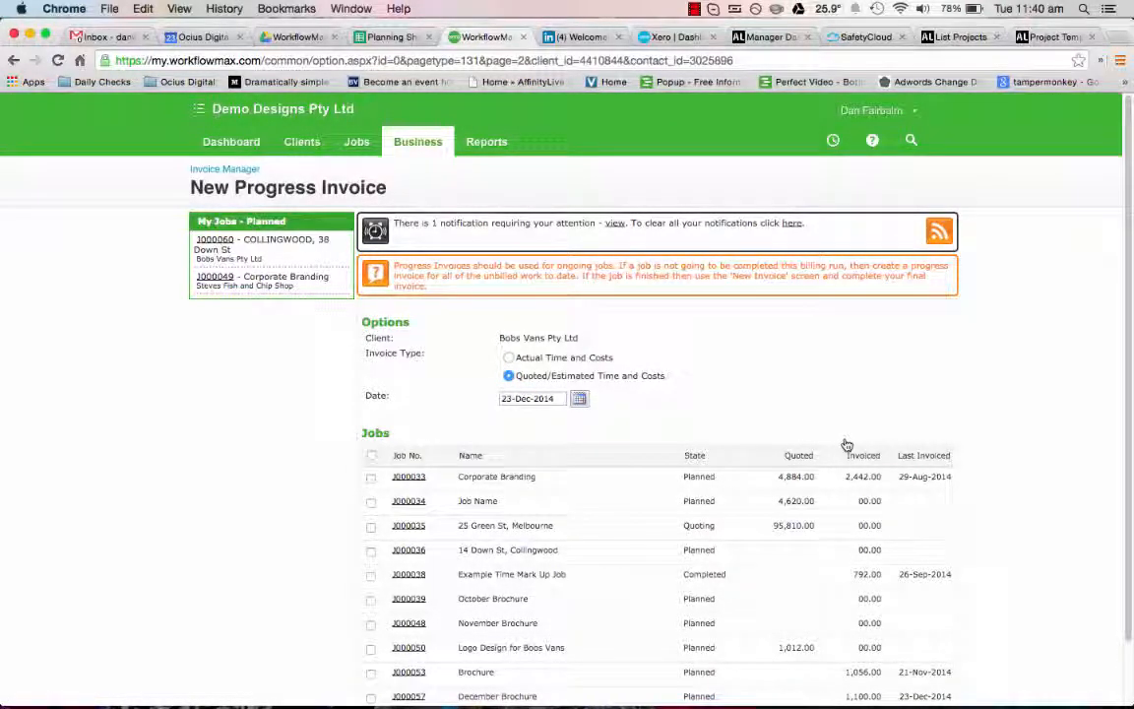
Step: Generate one quoted/estimated progress invoice for jobs J000038, J000039, J000048 and J000050, and look over its tasks and costs
{"action": "scroll", "coordinate": [847, 446], "scroll_direction": "down", "scroll_amount": 2}
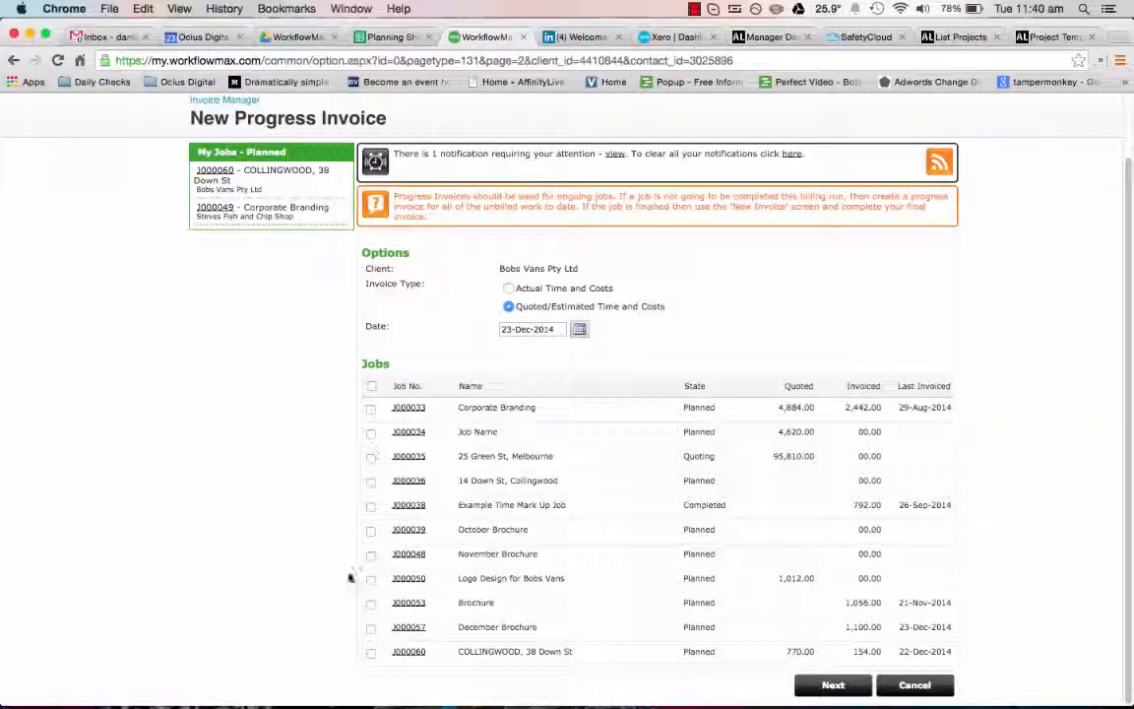
{"action": "left_click", "coordinate": [371, 506]}
{"action": "left_click", "coordinate": [372, 529]}
{"action": "left_click", "coordinate": [371, 554]}
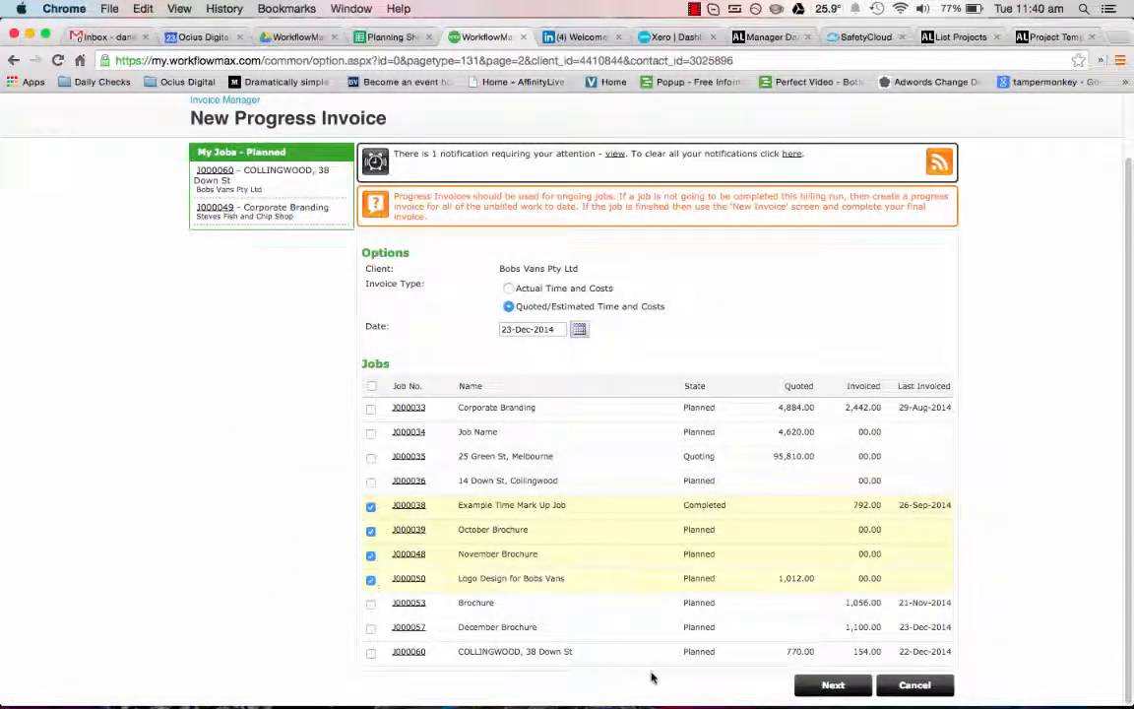
{"action": "left_click", "coordinate": [833, 689]}
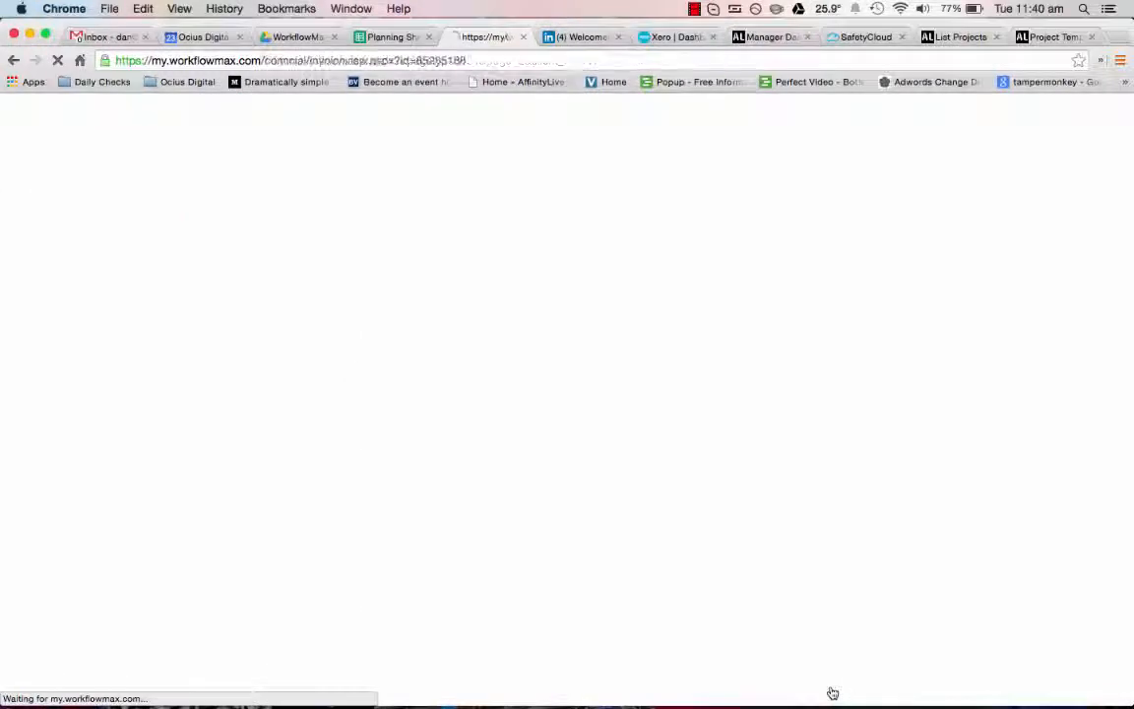
{"action": "scroll", "coordinate": [830, 685], "scroll_direction": "down", "scroll_amount": 8}
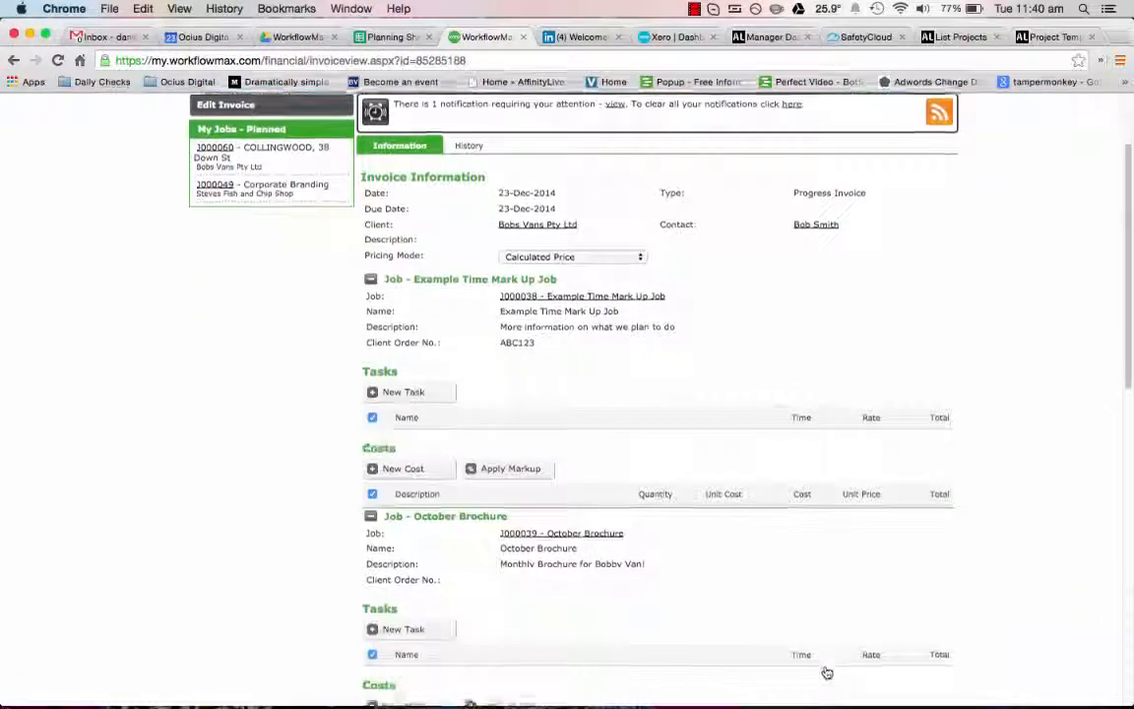
{"action": "scroll", "coordinate": [826, 672], "scroll_direction": "down", "scroll_amount": 6}
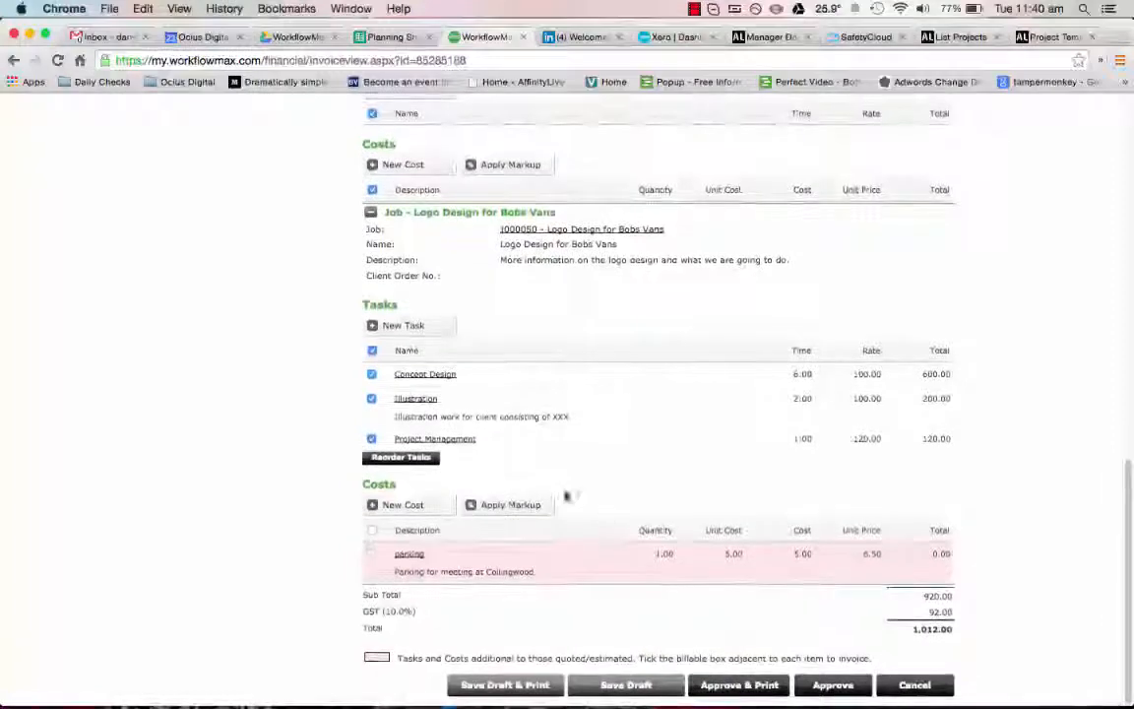
{"action": "scroll", "coordinate": [455, 440], "scroll_direction": "up", "scroll_amount": 1}
{"action": "scroll", "coordinate": [454, 440], "scroll_direction": "up", "scroll_amount": 15}
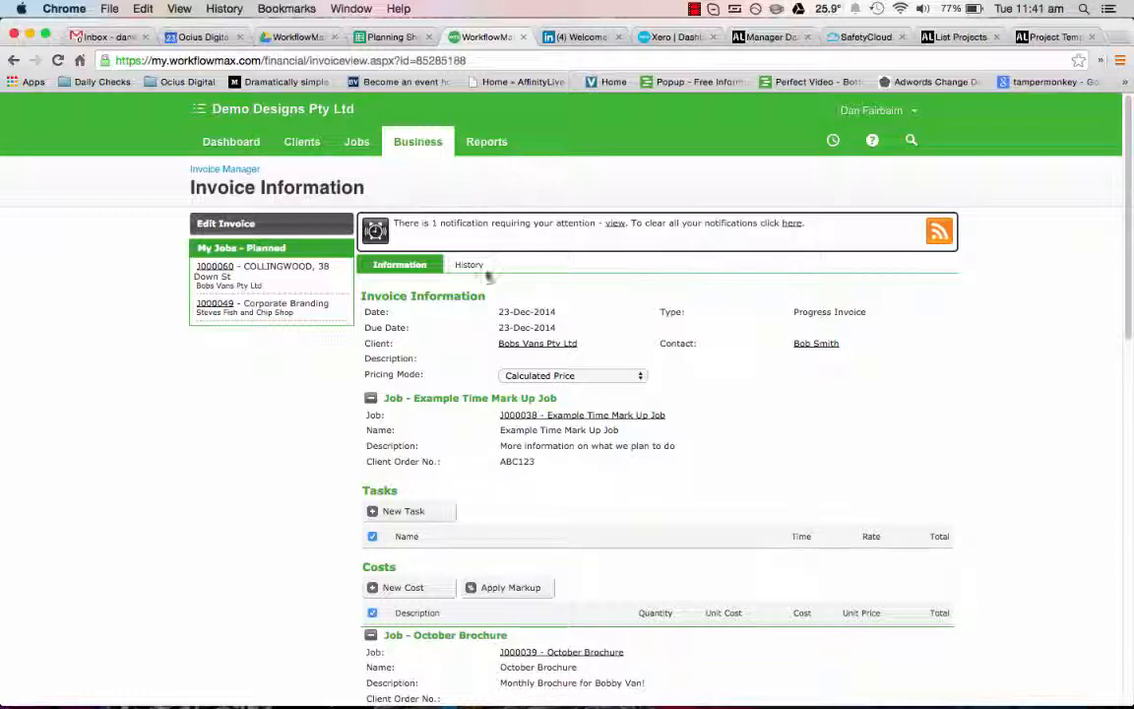
Step: Open the Work in Progress manager and show its list of jobs
{"action": "mouse_move", "coordinate": [422, 146]}
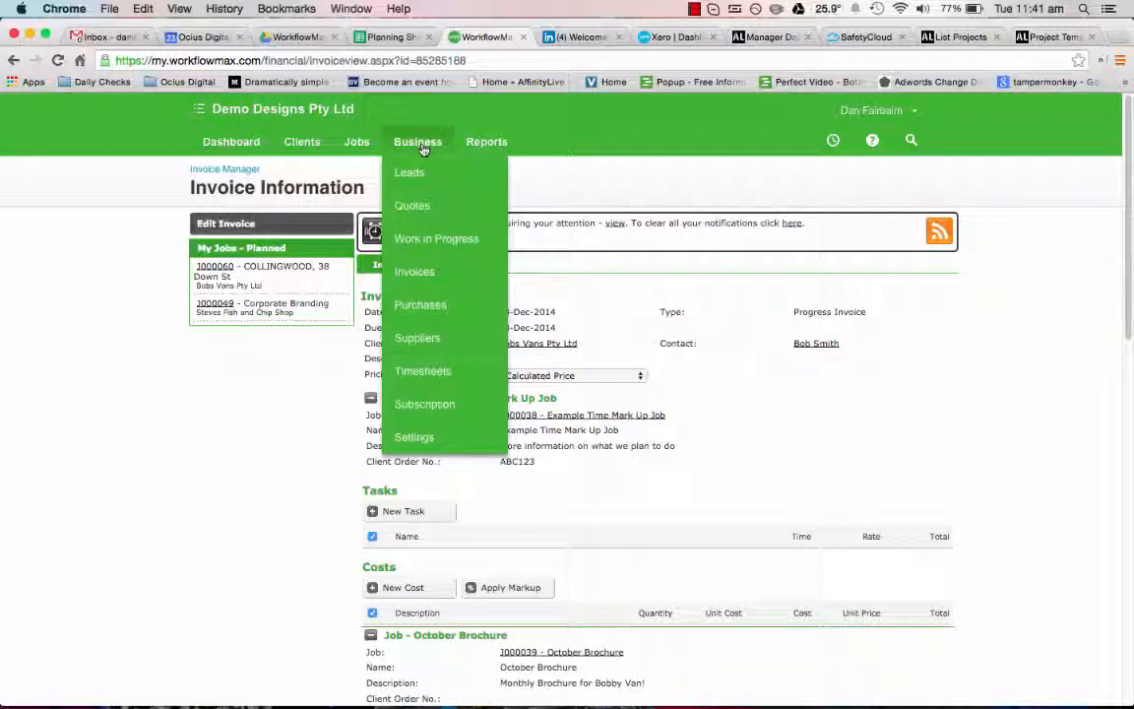
{"action": "left_click", "coordinate": [433, 243]}
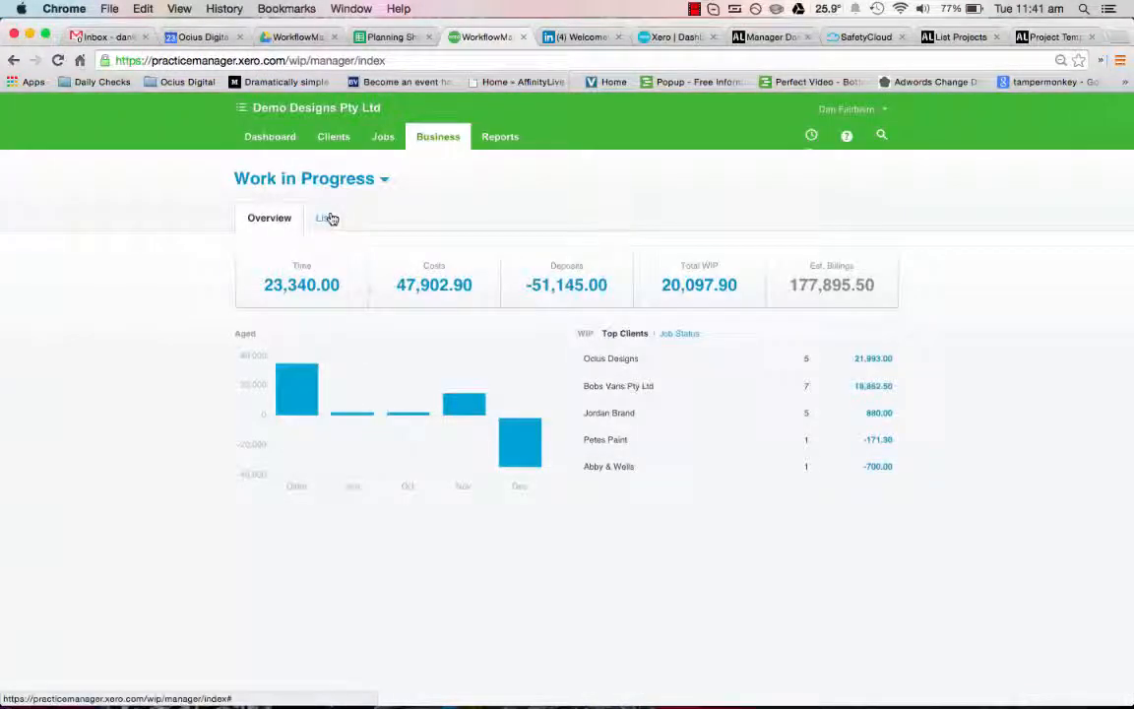
{"action": "left_click", "coordinate": [325, 218]}
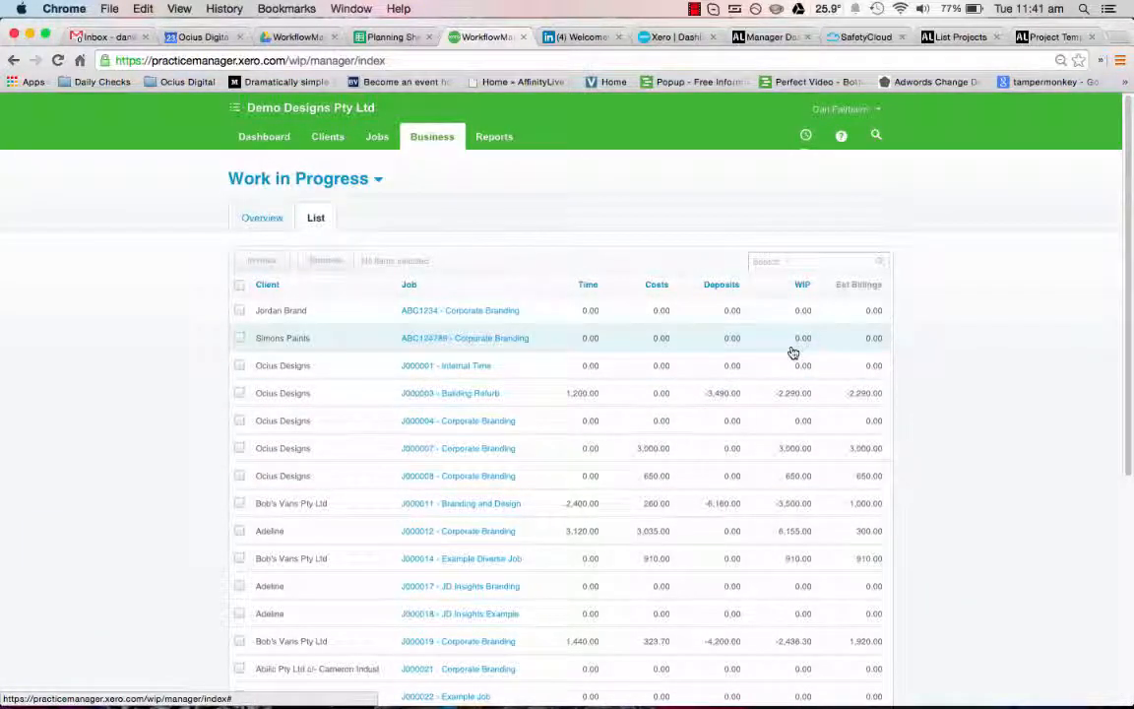
Step: Create progress invoices of the WIP for jobs J000007, J000008, J000012 and J000014, grouped by job
{"action": "scroll", "coordinate": [792, 394], "scroll_direction": "down", "scroll_amount": 1}
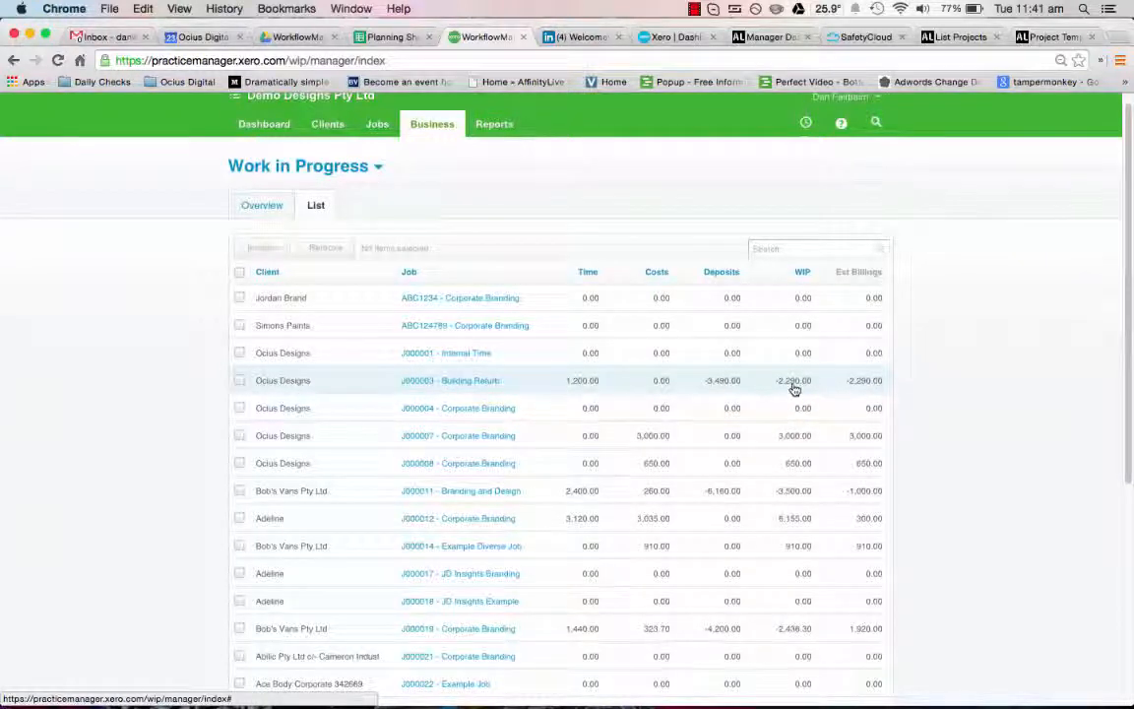
{"action": "scroll", "coordinate": [793, 388], "scroll_direction": "down", "scroll_amount": 1}
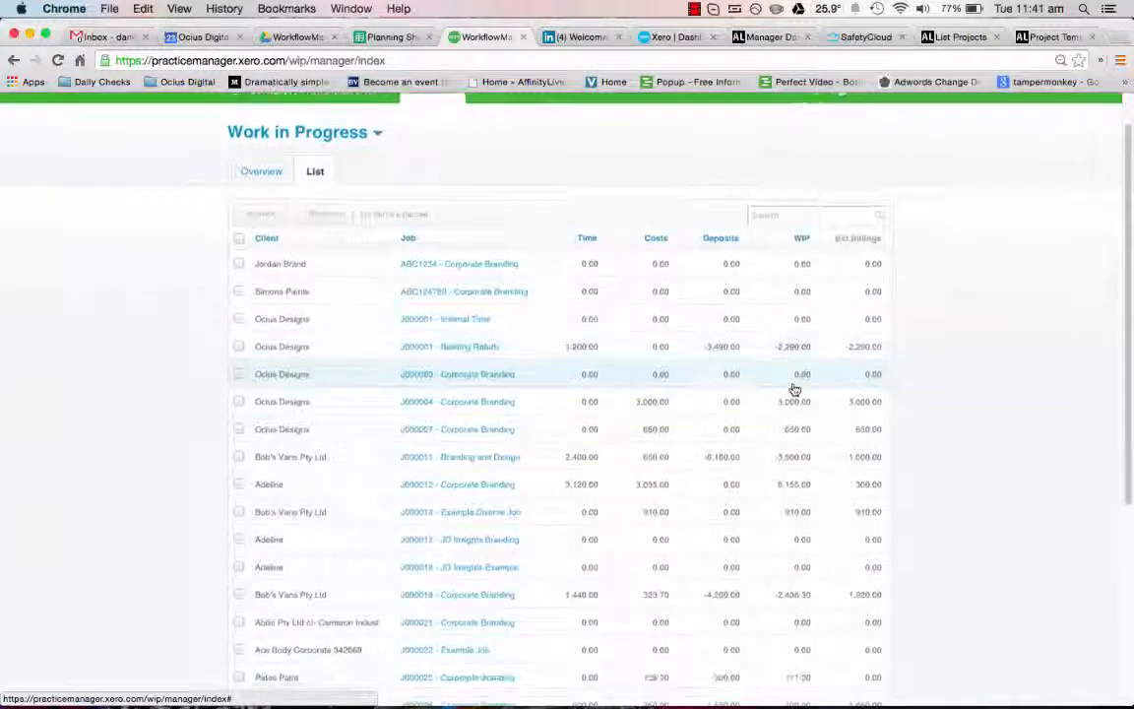
{"action": "left_click", "coordinate": [239, 401]}
{"action": "left_click", "coordinate": [239, 428]}
{"action": "scroll", "coordinate": [268, 439], "scroll_direction": "down", "scroll_amount": 3}
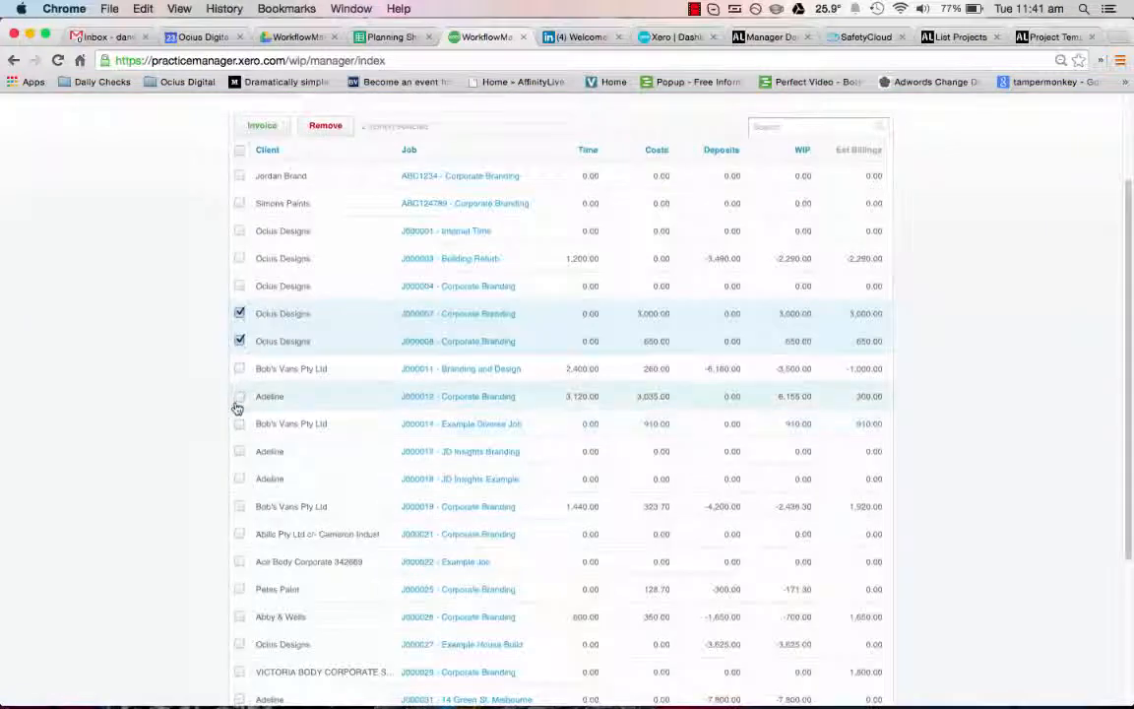
{"action": "left_click", "coordinate": [240, 396]}
{"action": "left_click", "coordinate": [239, 424]}
{"action": "scroll", "coordinate": [285, 401], "scroll_direction": "up", "scroll_amount": 1}
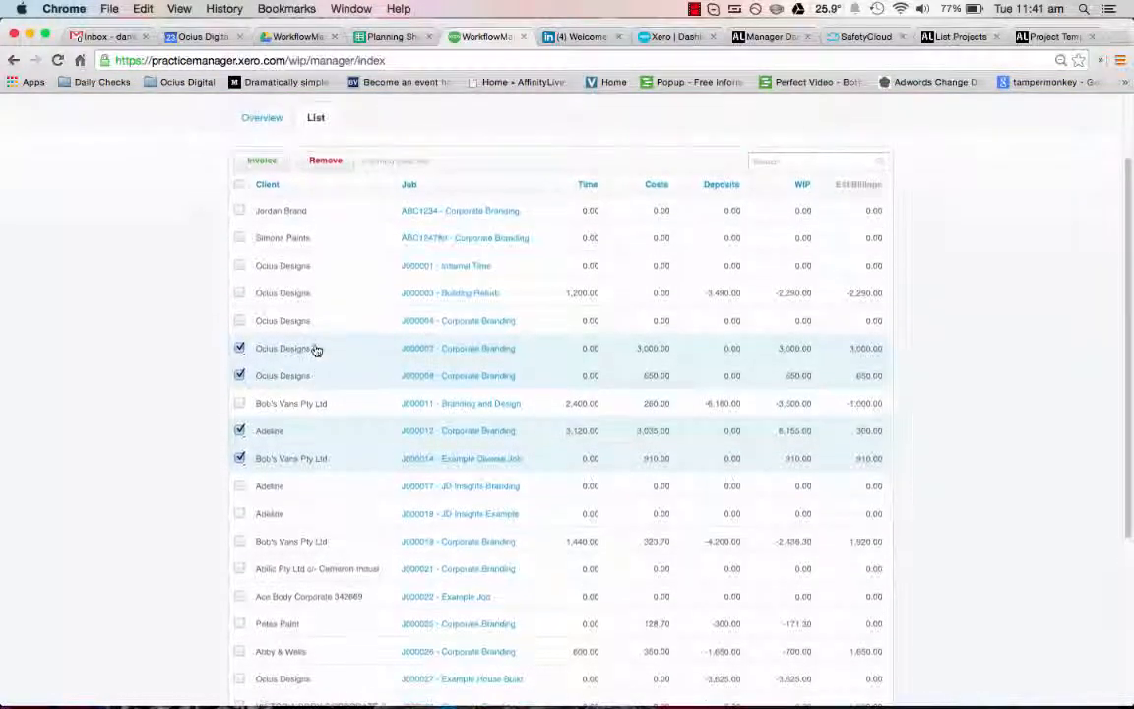
{"action": "left_click", "coordinate": [275, 163]}
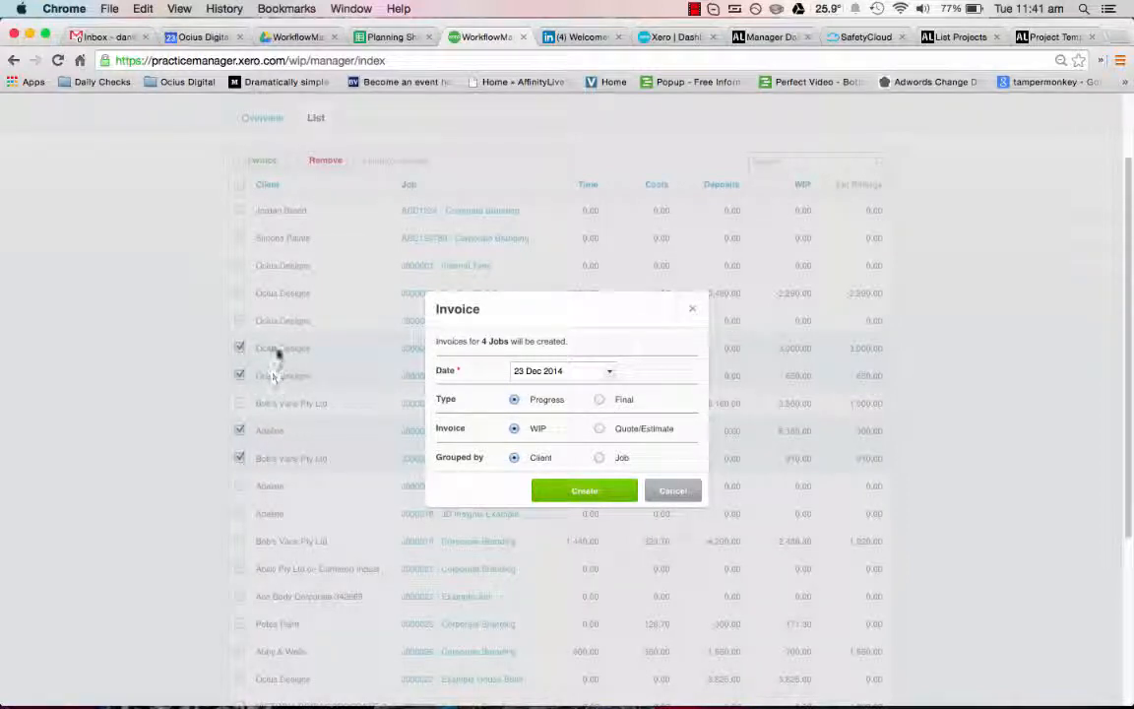
{"action": "left_click", "coordinate": [601, 458]}
{"action": "left_click", "coordinate": [602, 492]}
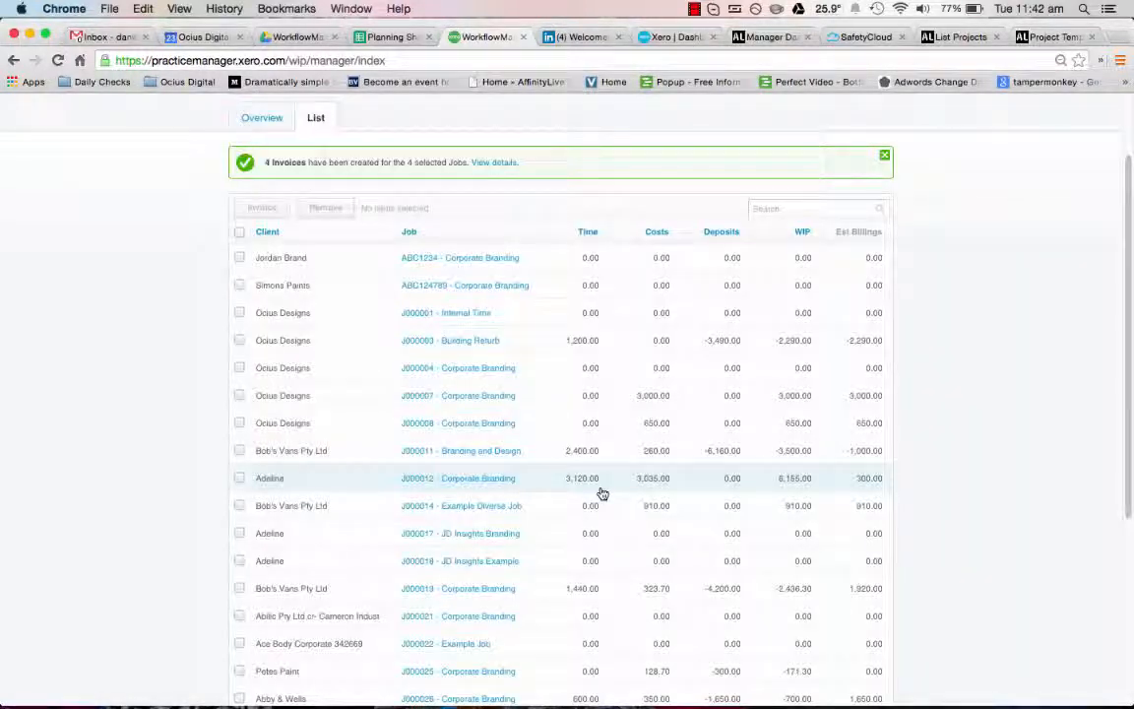
Step: Open the details of the newly created invoices in the draft invoice list
{"action": "left_click_drag", "start_coordinate": [265, 165], "coordinate": [306, 163]}
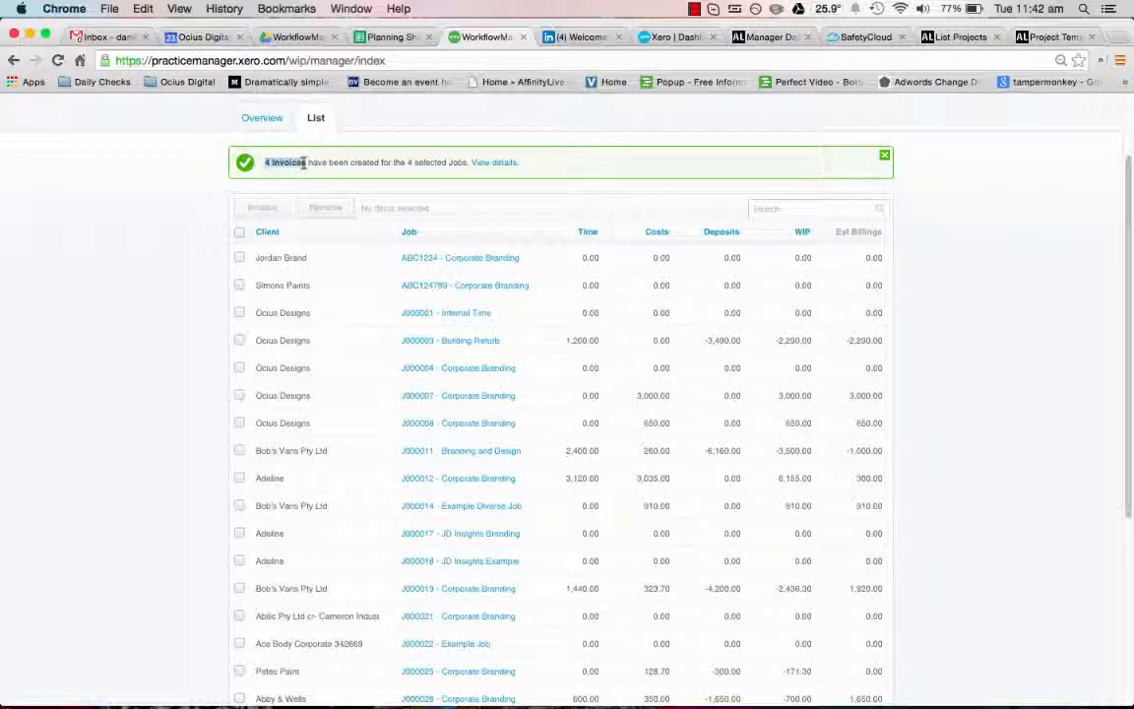
{"action": "left_click", "coordinate": [307, 164]}
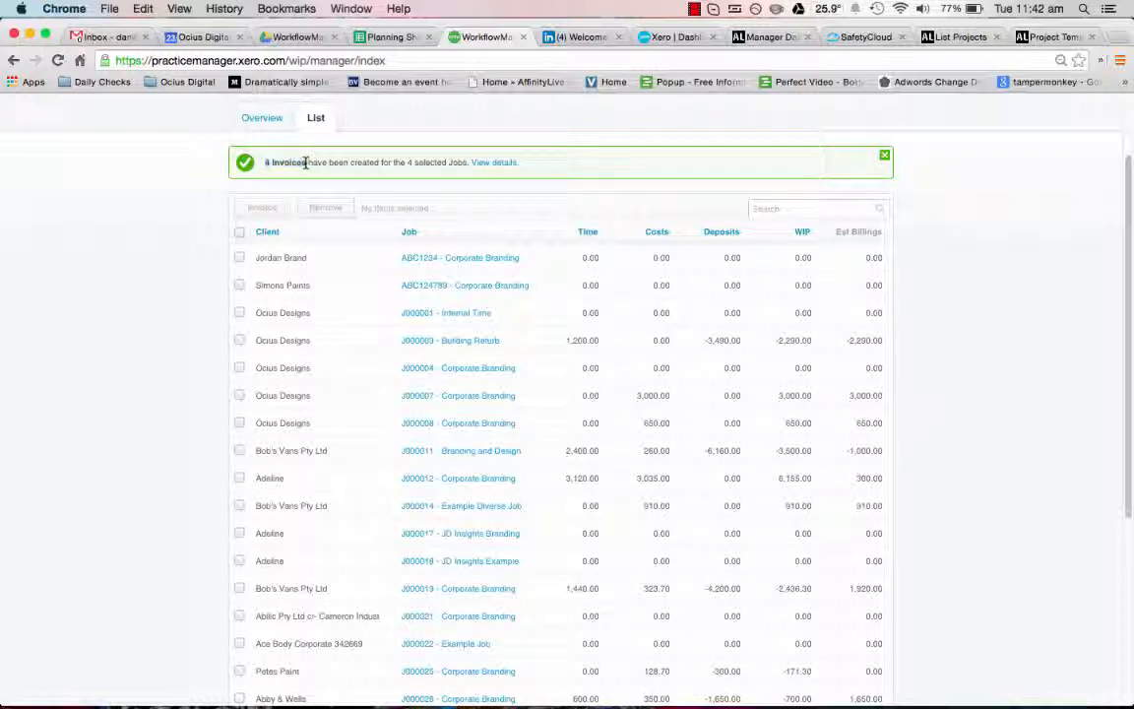
{"action": "left_click", "coordinate": [482, 164]}
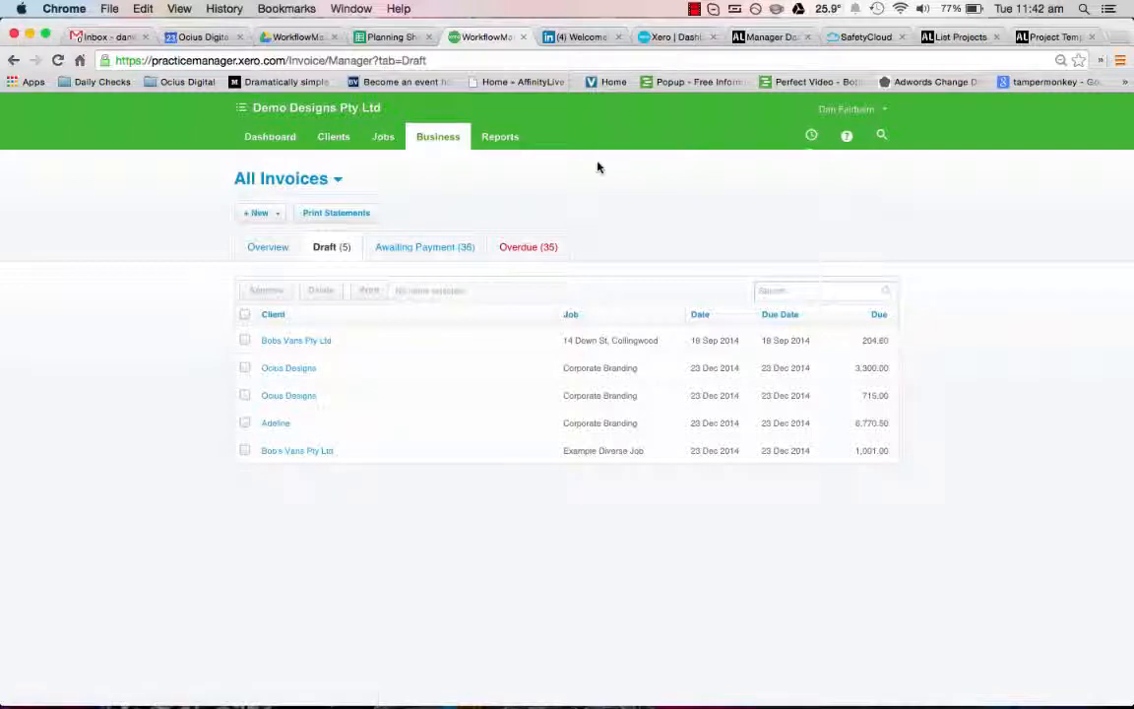
{"action": "left_click", "coordinate": [694, 9]}
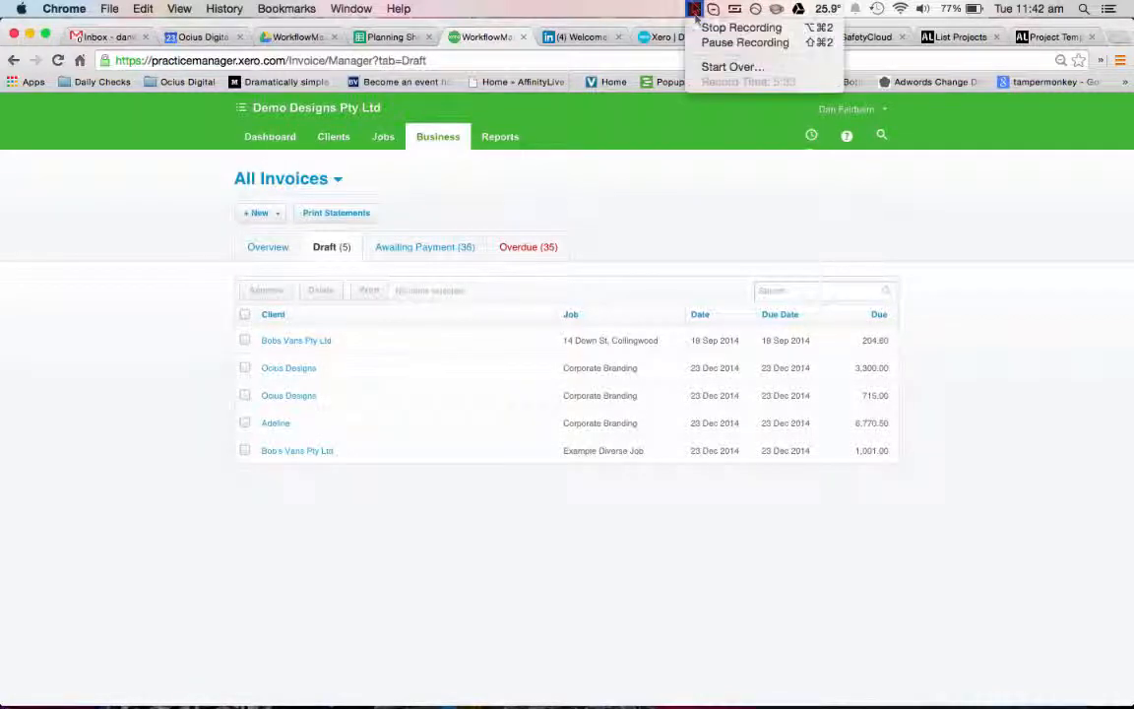